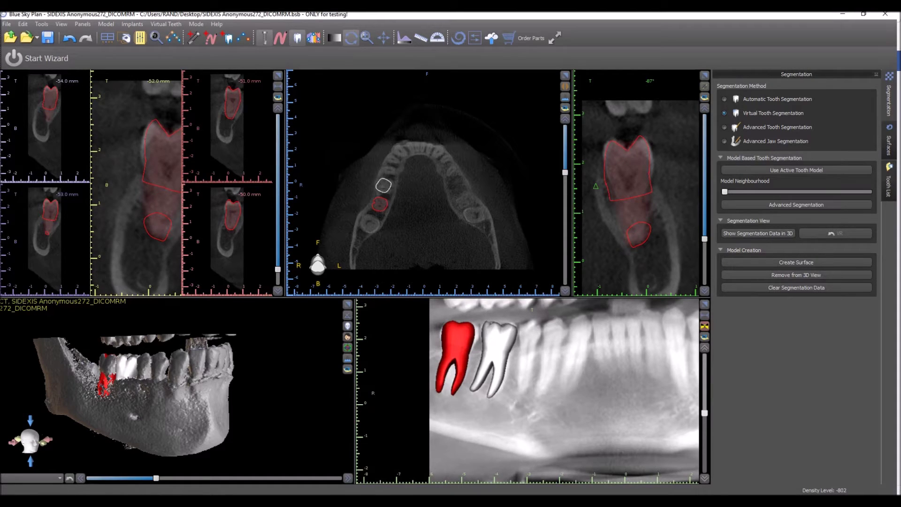
# Step: Add a medium Right Mandibular Second Premolar from the Caps with roots geometry set
pyautogui.click(193, 37)
pyautogui.click(227, 37)
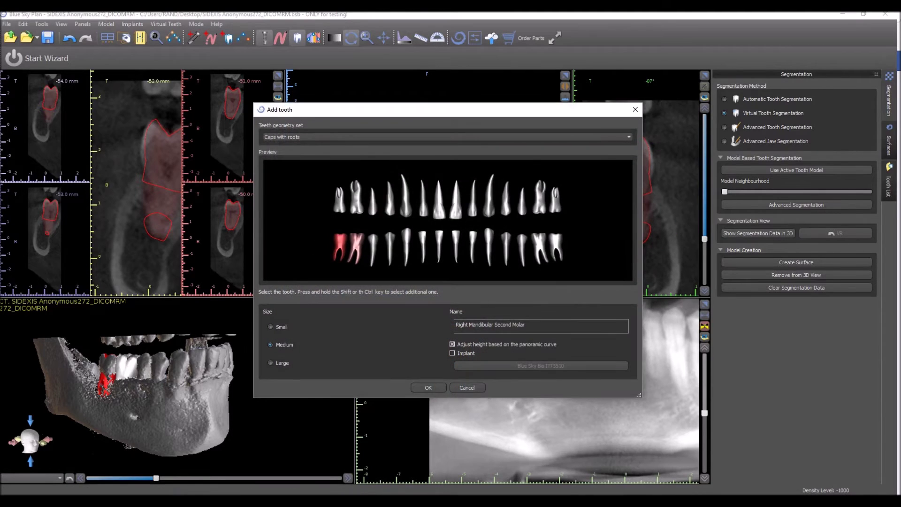
pyautogui.click(373, 245)
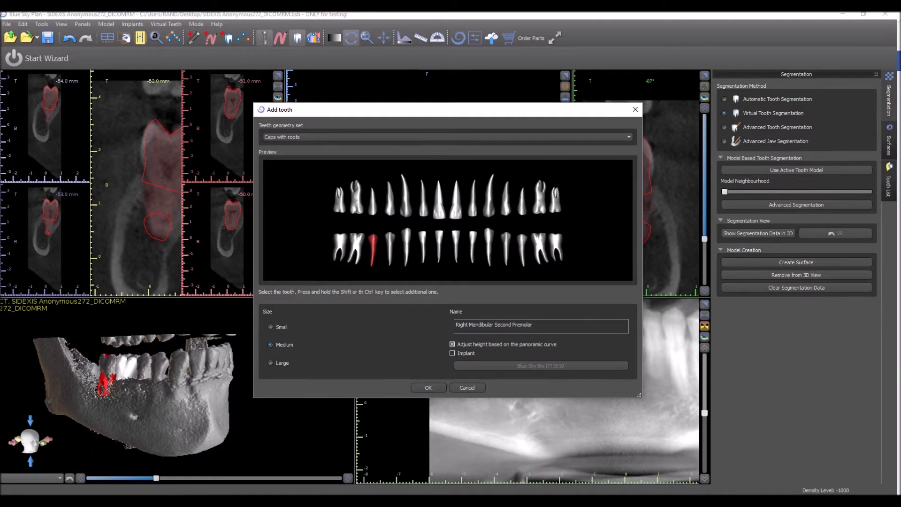
pyautogui.keyDown('ctrl'); pyautogui.click(390, 248); pyautogui.keyUp('ctrl')
pyautogui.keyDown('ctrl'); pyautogui.click(407, 247); pyautogui.keyUp('ctrl')
pyautogui.click(428, 388)
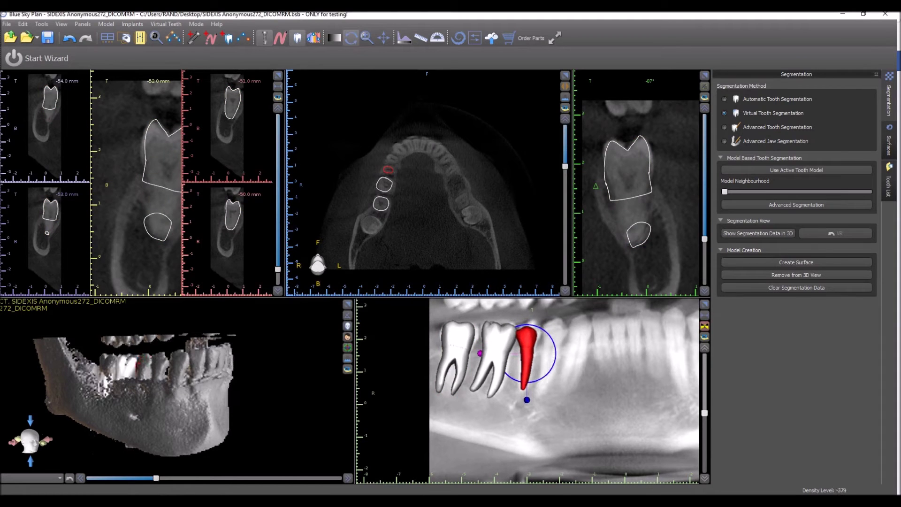
# Step: Align the virtual second premolar's position and tilt with the scanned tooth in the panoramic and rotating cross-section views
pyautogui.moveTo(527, 399); pyautogui.dragTo(527, 404)
pyautogui.moveTo(558, 353); pyautogui.dragTo(528, 353)
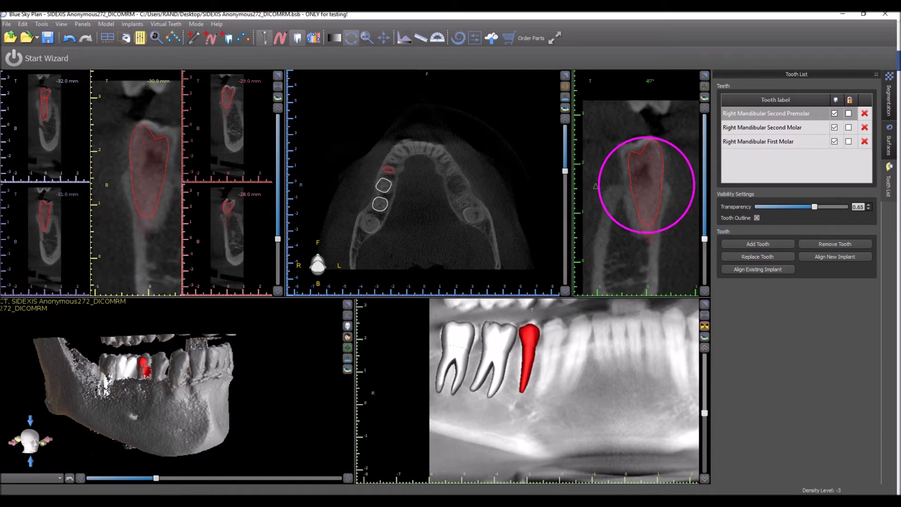
pyautogui.scroll(-10, 640, 197)
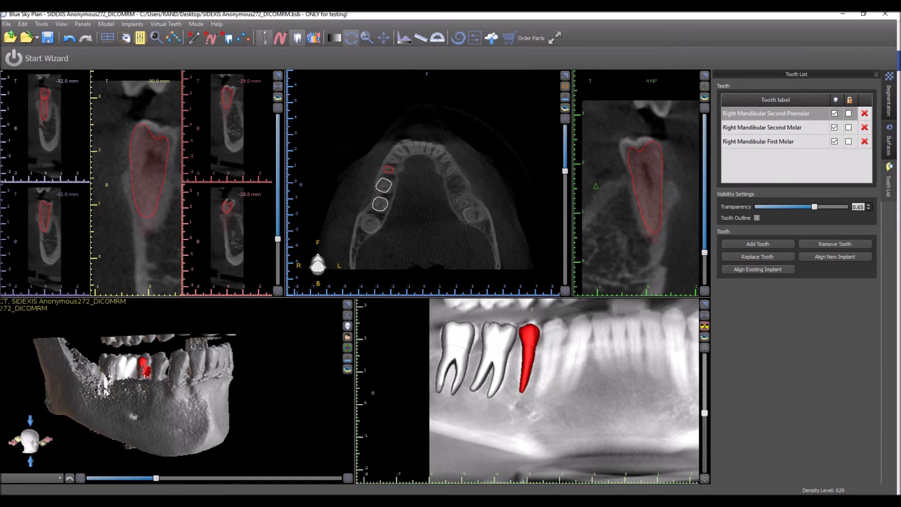
pyautogui.moveTo(647, 185); pyautogui.dragTo(644, 182)
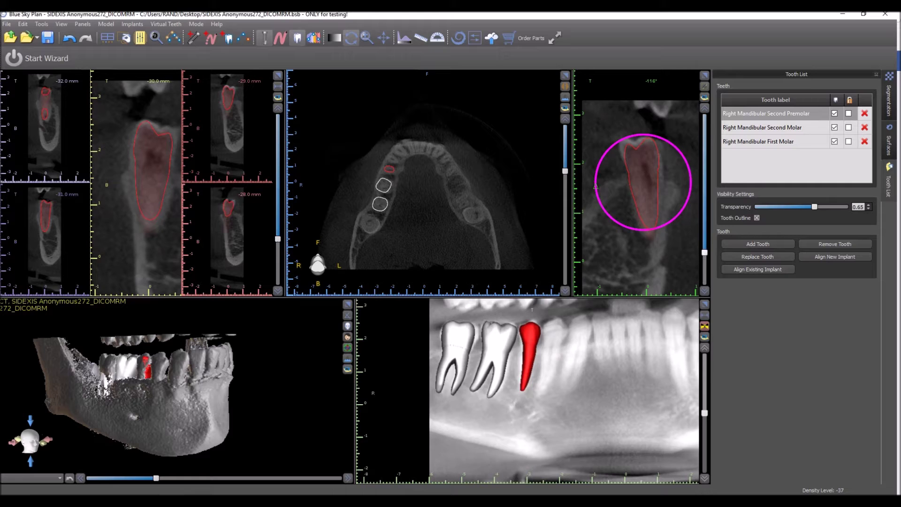
pyautogui.scroll(-3, 643, 182)
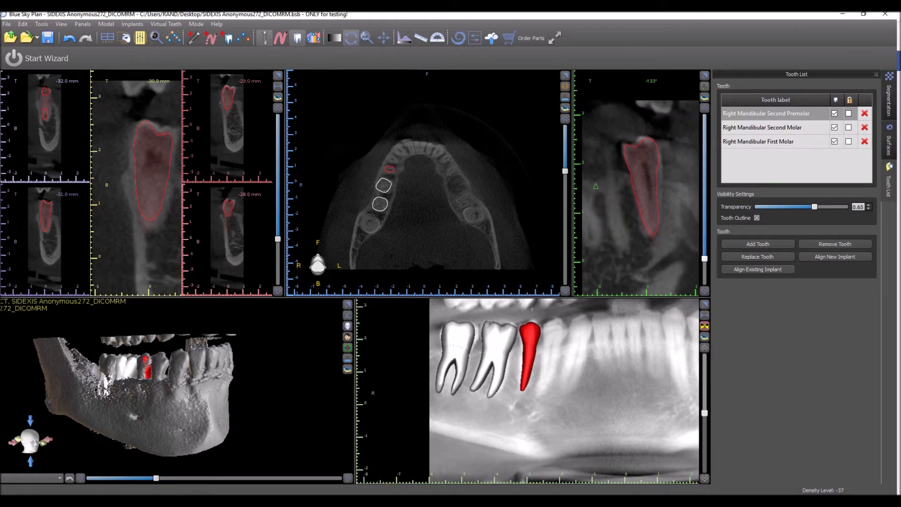
pyautogui.scroll(5, 641, 183)
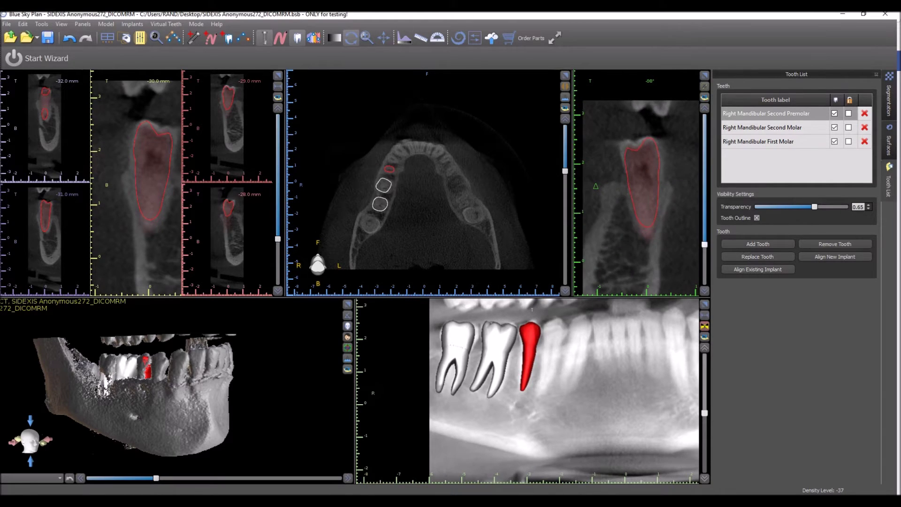
pyautogui.scroll(-3, 640, 183)
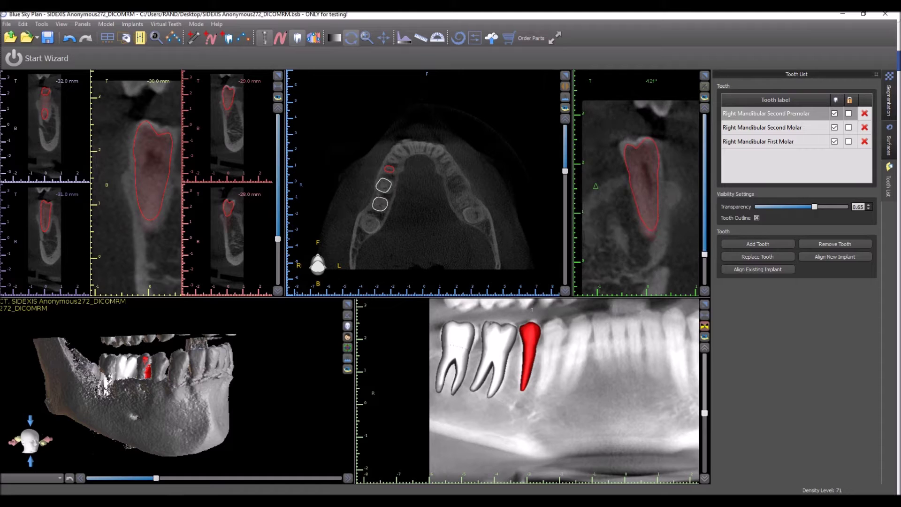
pyautogui.moveTo(643, 183); pyautogui.dragTo(643, 181)
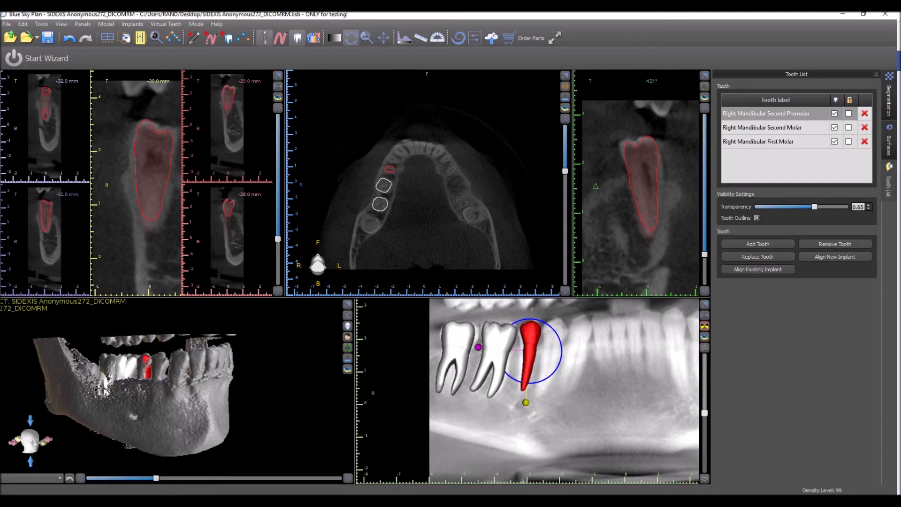
pyautogui.moveTo(530, 350); pyautogui.dragTo(529, 352)
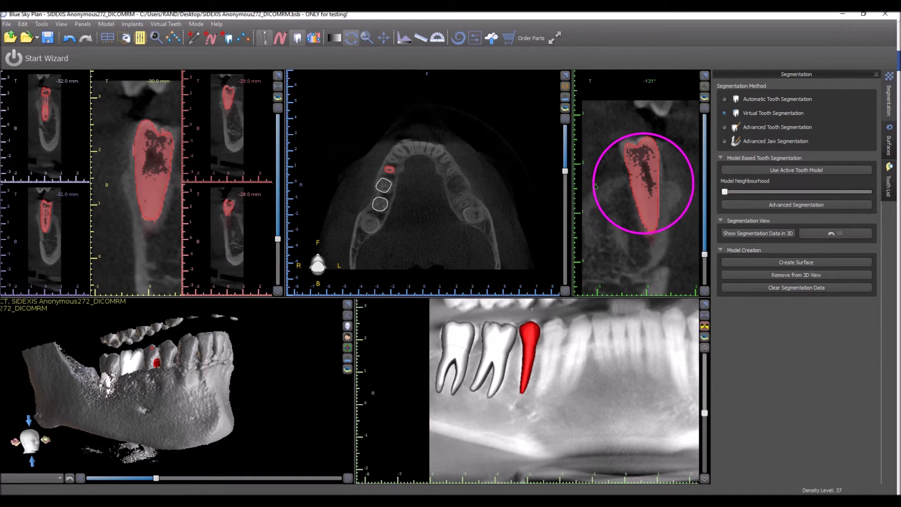
# Step: Try a larger Model Neighbourhood for the second premolar segmentation and return it to the minimum
pyautogui.moveTo(725, 191); pyautogui.dragTo(730, 191)
pyautogui.press('Right')
pyautogui.press('Right')
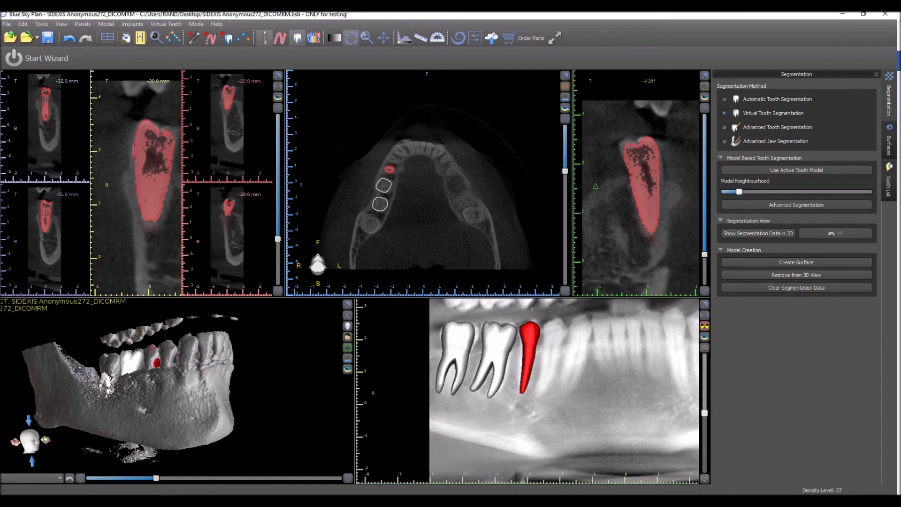
pyautogui.press('Right')
pyautogui.press('Left')
pyautogui.press('Left')
pyautogui.press('Left')
pyautogui.press('Left')
# Step: Show the second premolar's segmentation data in 3D and view it from the side
pyautogui.press('Tab')
pyautogui.press('space')
pyautogui.press('space')
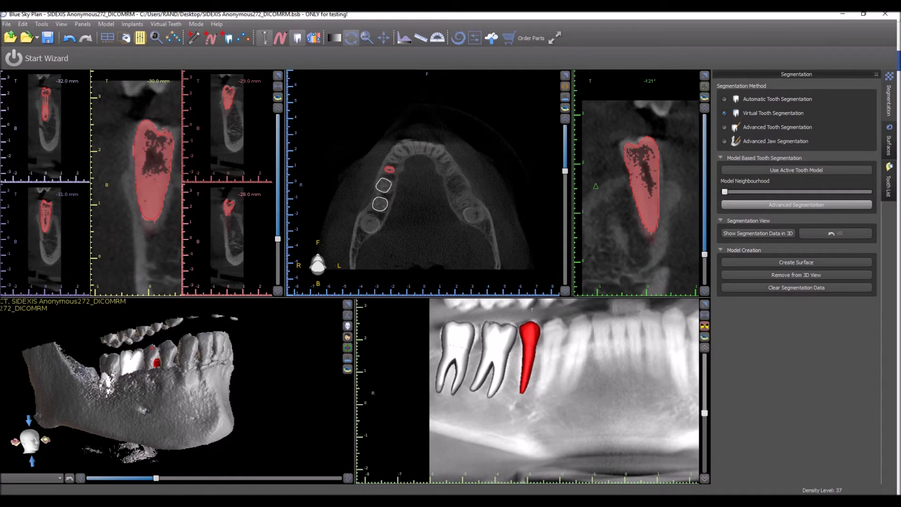
pyautogui.press('Tab')
pyautogui.press('space')
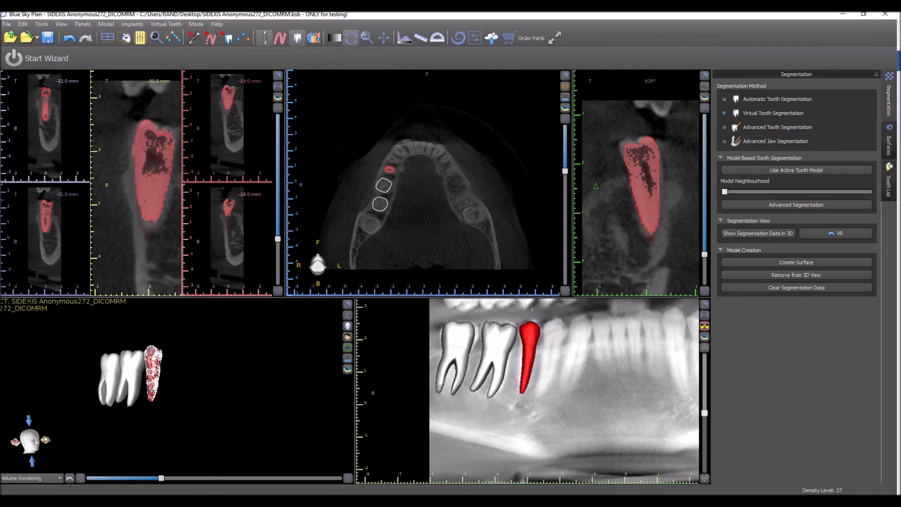
pyautogui.moveTo(132, 378); pyautogui.dragTo(174, 388)
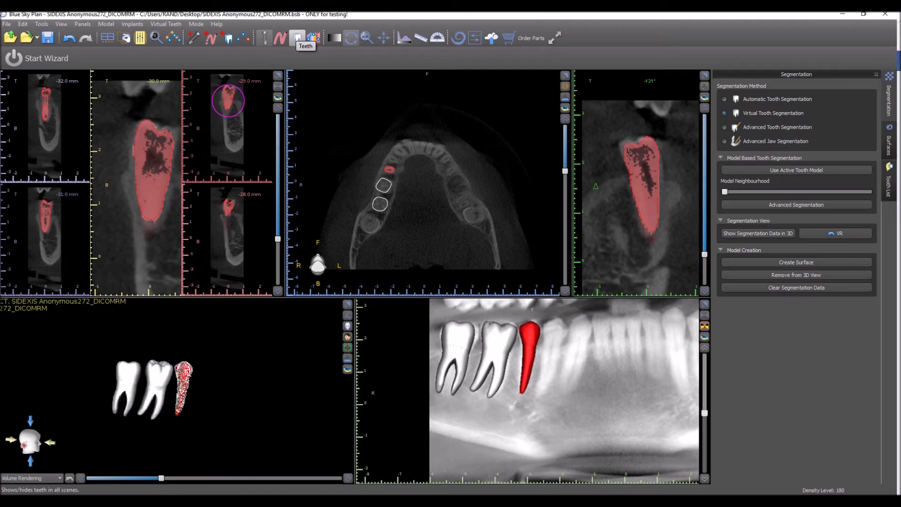
# Step: Inspect the segmented premolar with the virtual teeth hidden, and restore the teeth and the original volume rendering
pyautogui.click(298, 37)
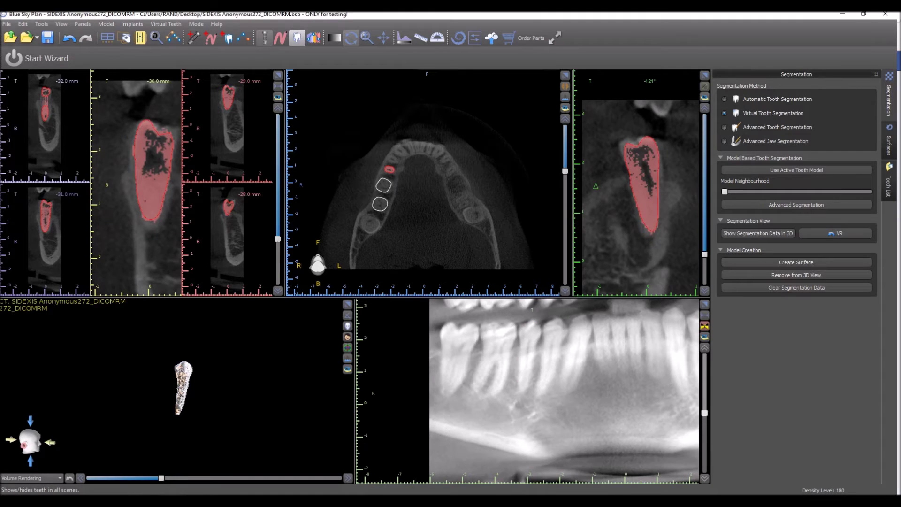
pyautogui.moveTo(168, 389); pyautogui.dragTo(206, 390)
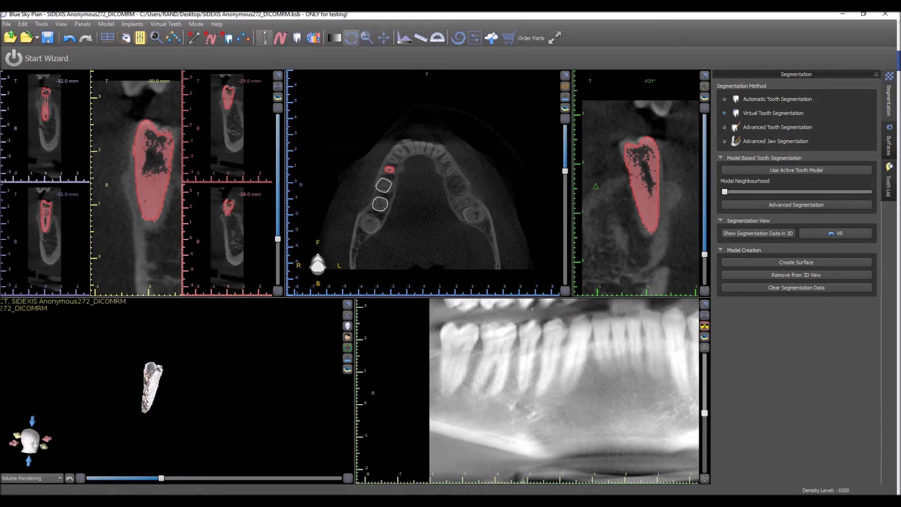
pyautogui.click(298, 37)
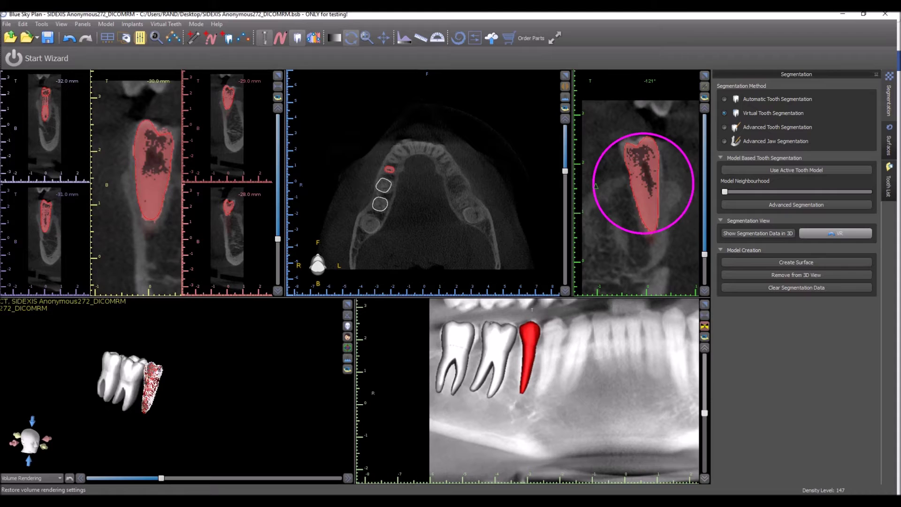
pyautogui.click(836, 233)
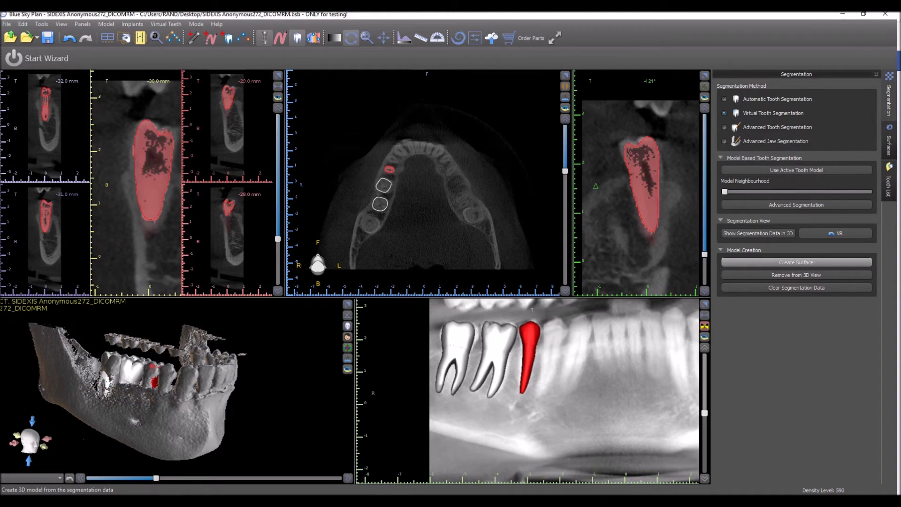
# Step: Create a surface from the second premolar segmentation and remove the segmented tooth from the 3D view
pyautogui.click(797, 262)
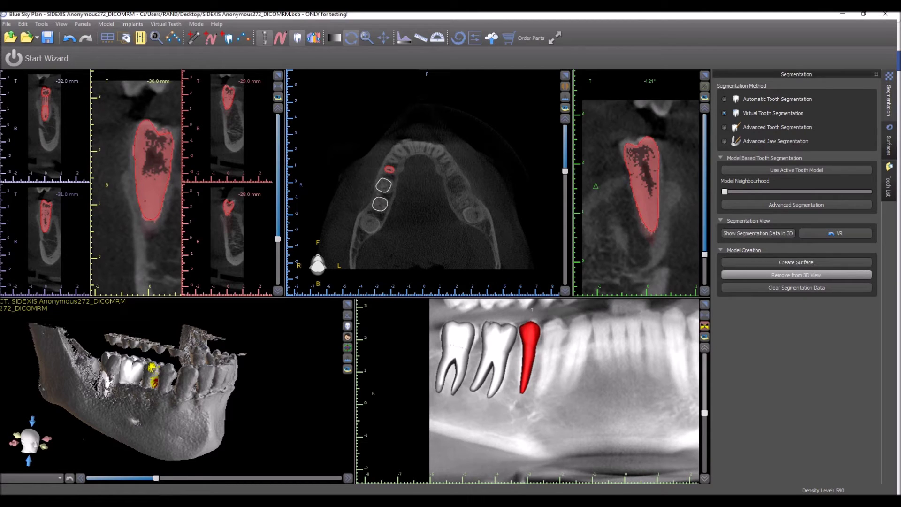
pyautogui.click(797, 274)
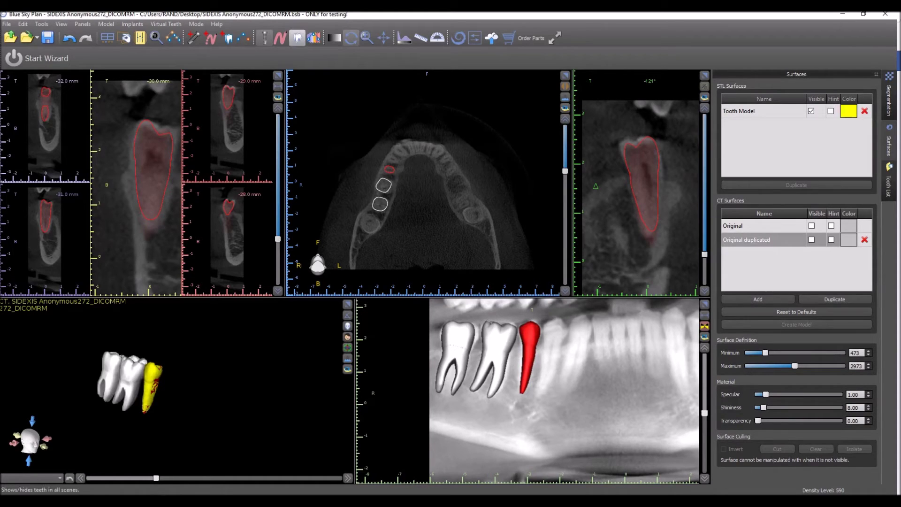
# Step: Show only the Original duplicated surface in 3D, hiding the virtual teeth and Tooth Model, and set its minimum density to 421
pyautogui.click(297, 37)
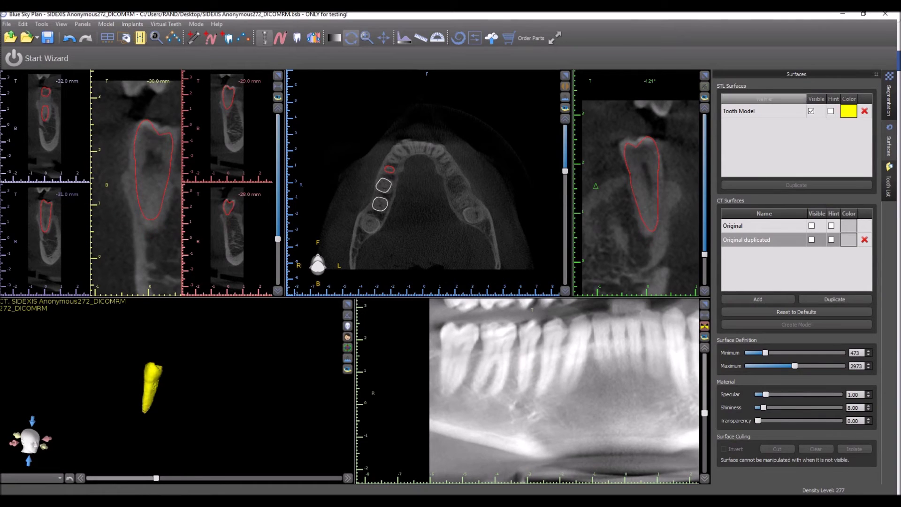
pyautogui.click(811, 111)
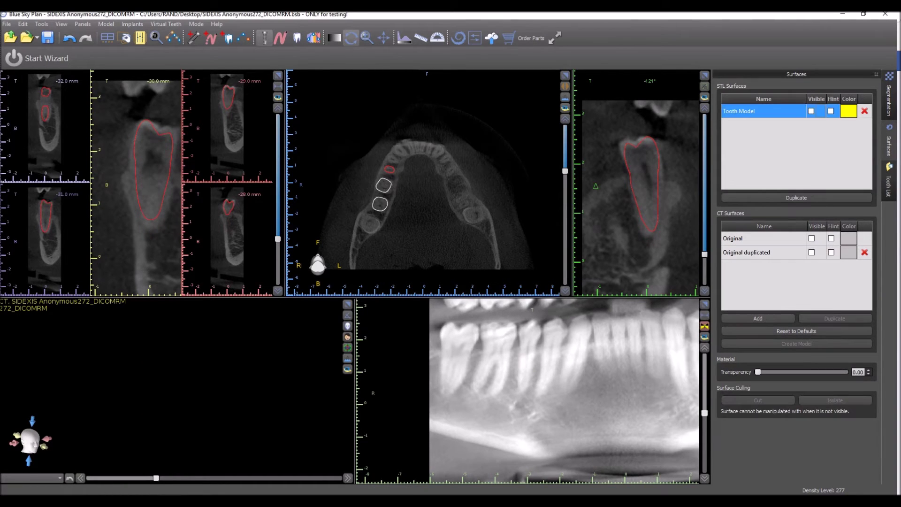
pyautogui.click(811, 111)
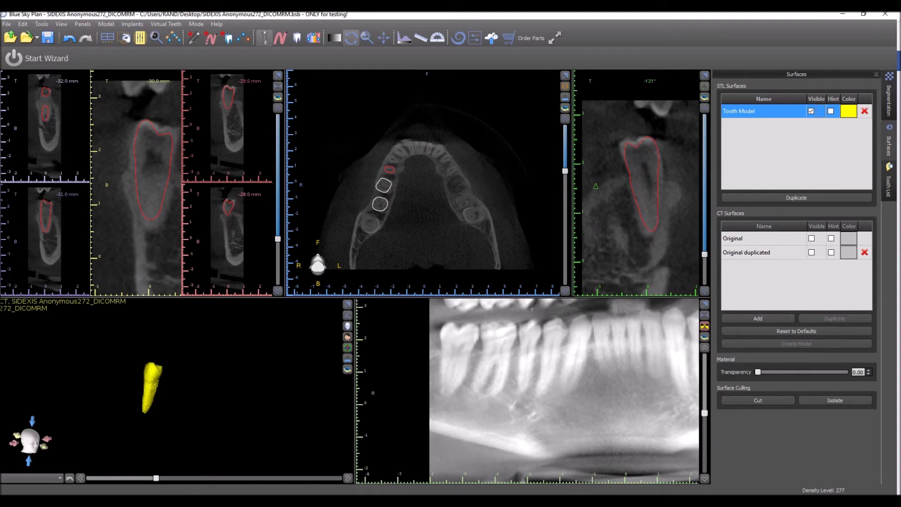
pyautogui.click(812, 253)
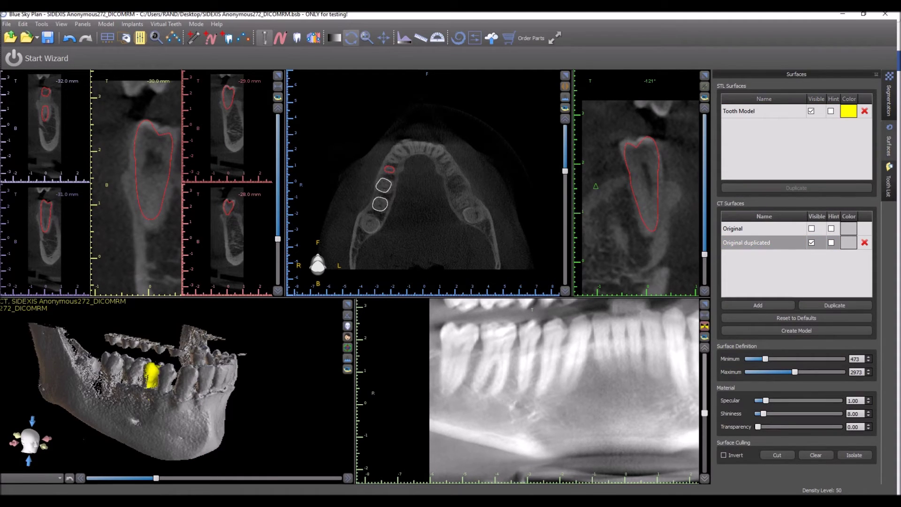
pyautogui.click(811, 111)
pyautogui.moveTo(188, 409); pyautogui.dragTo(214, 436)
pyautogui.moveTo(155, 478); pyautogui.dragTo(154, 478)
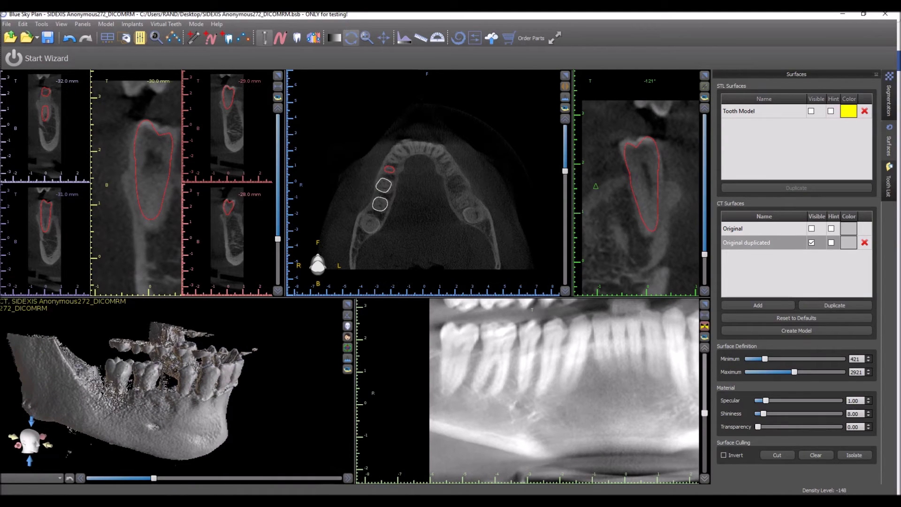
# Step: Segment the right mandibular first molar with its active tooth model, create its surface and remove the tooth from the 3D view
pyautogui.click(888, 96)
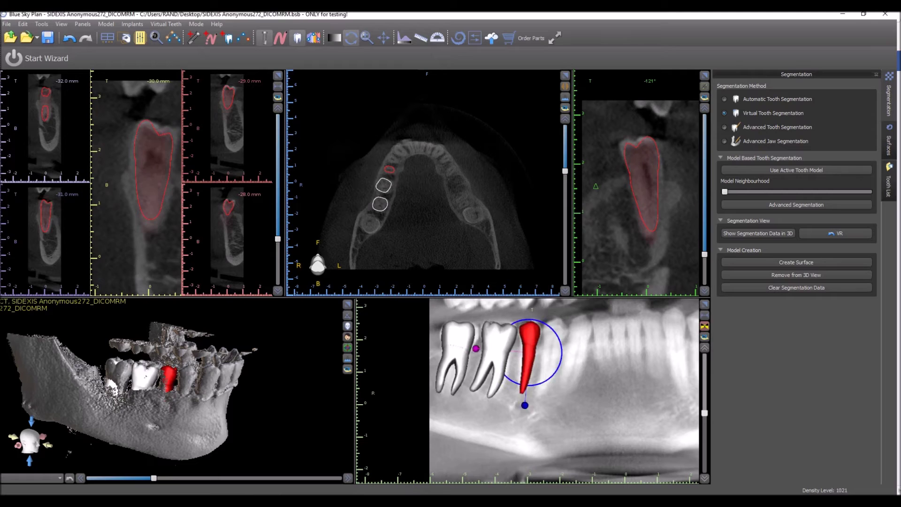
pyautogui.click(530, 357)
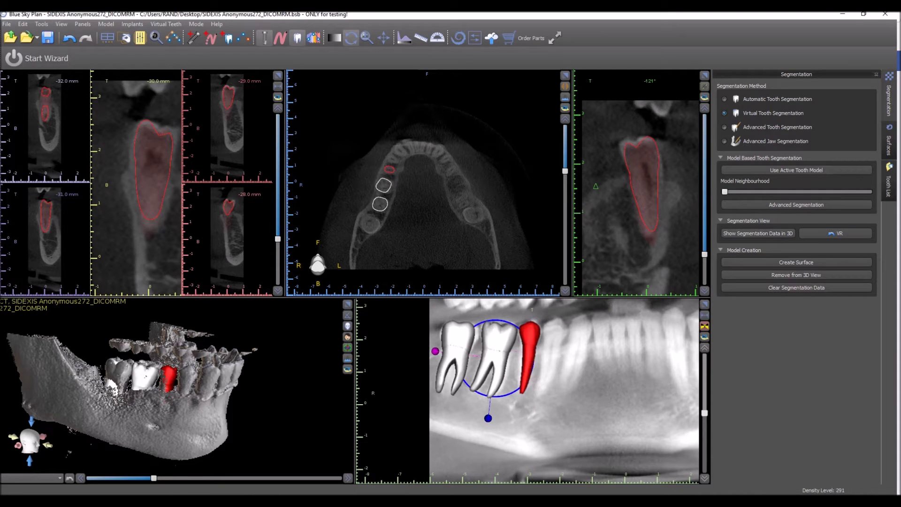
pyautogui.click(497, 357)
pyautogui.click(531, 352)
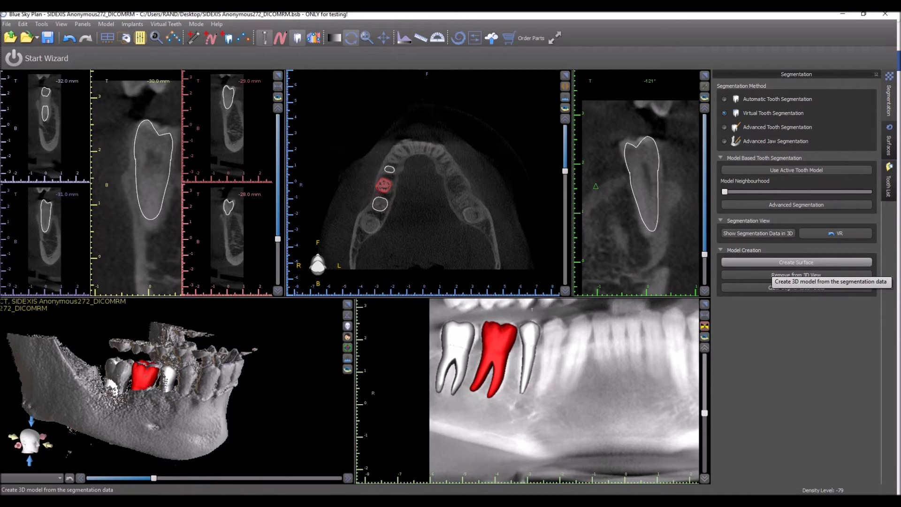
pyautogui.click(771, 266)
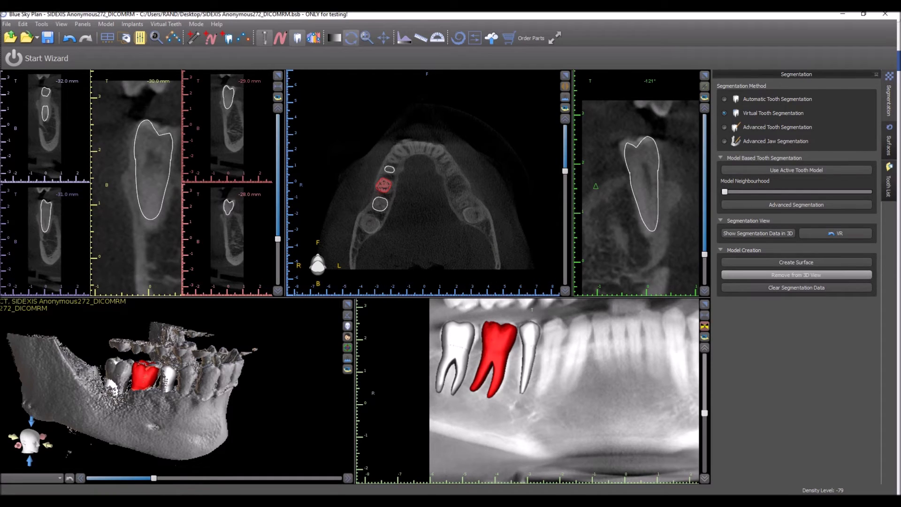
pyautogui.click(796, 275)
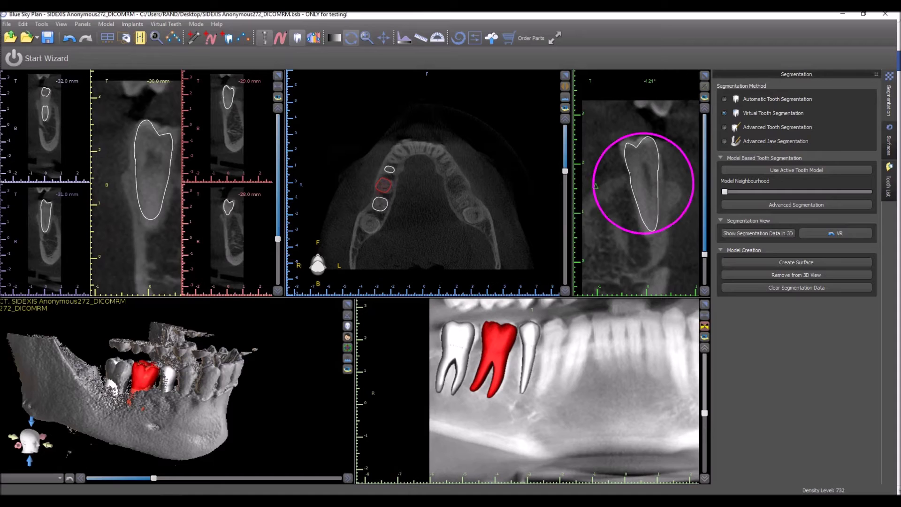
# Step: Segment the right mandibular second molar with its active tooth model, create its surface and remove the tooth from the 3D view
pyautogui.click(454, 352)
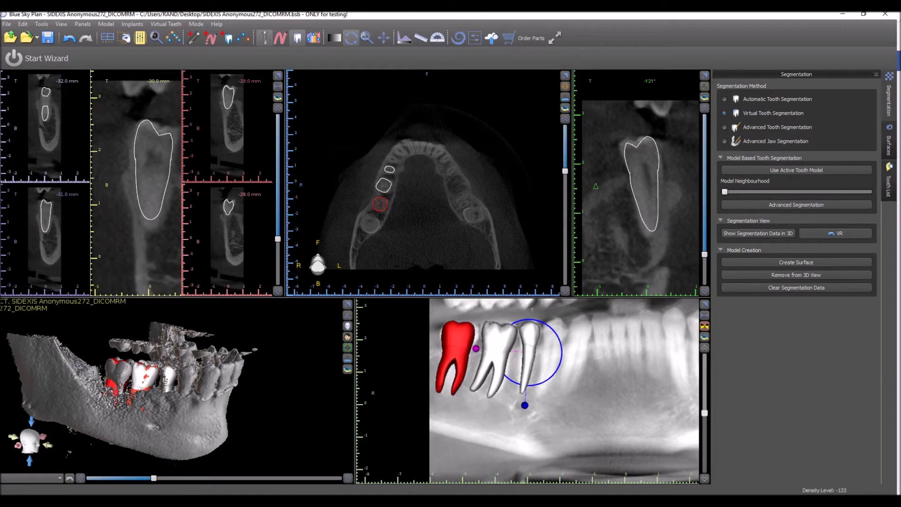
pyautogui.click(797, 169)
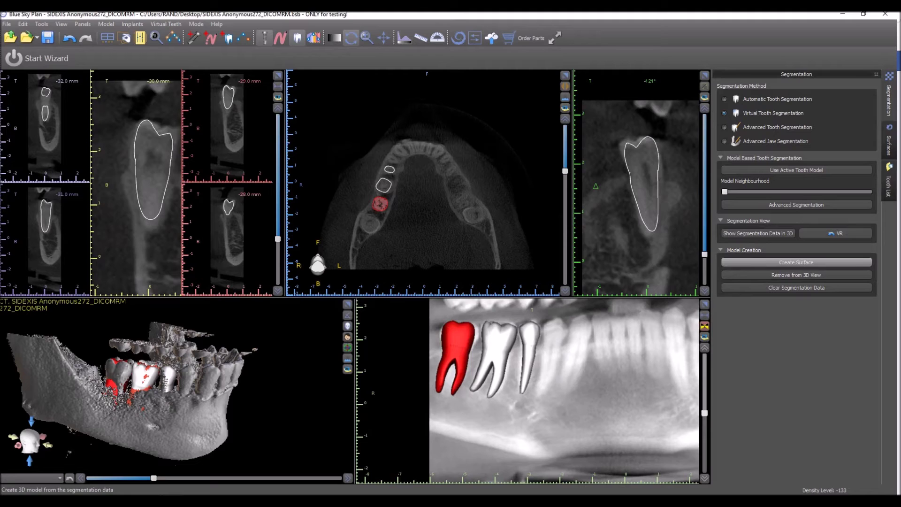
pyautogui.click(797, 262)
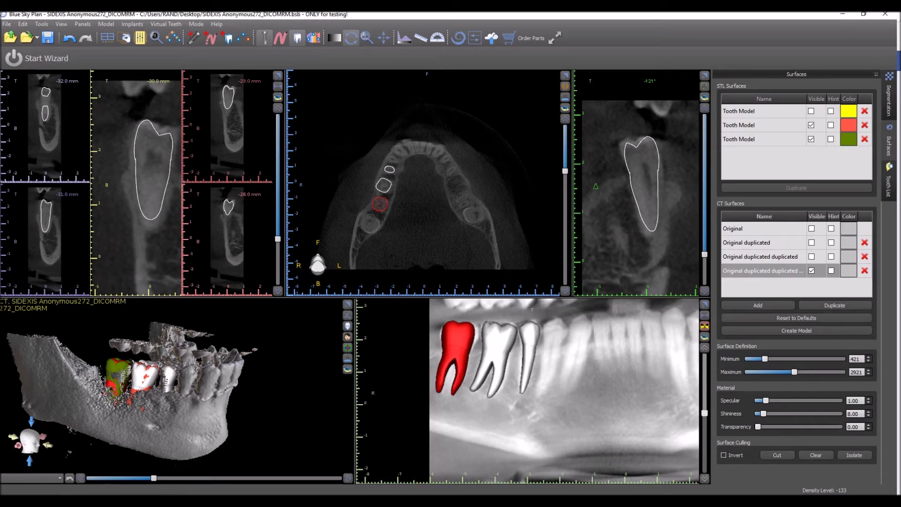
pyautogui.click(811, 125)
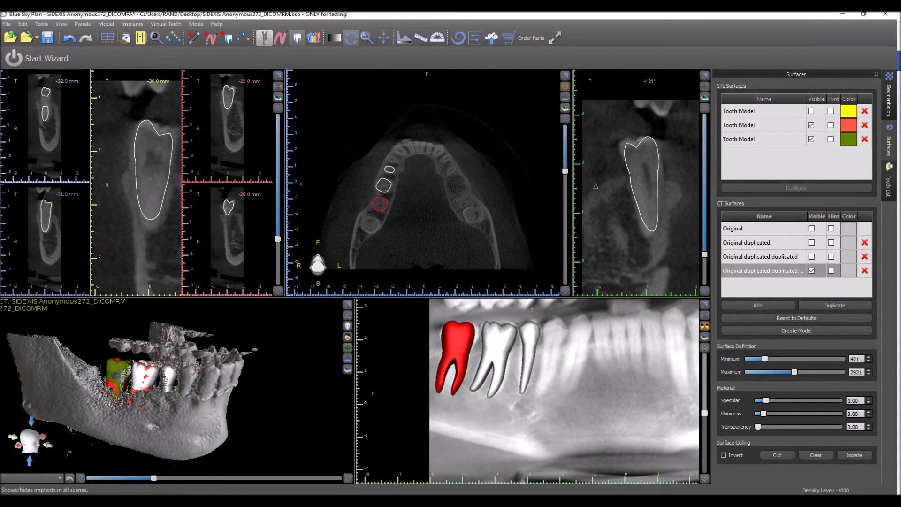
# Step: Hide the virtual teeth and the segmented jaw surface, leaving only the three Tooth Model surfaces visible in 3D
pyautogui.click(297, 37)
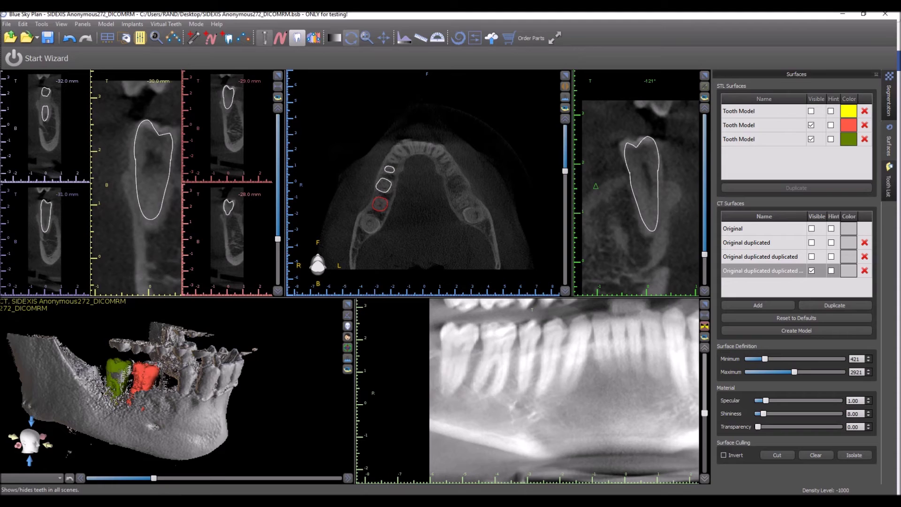
pyautogui.click(811, 270)
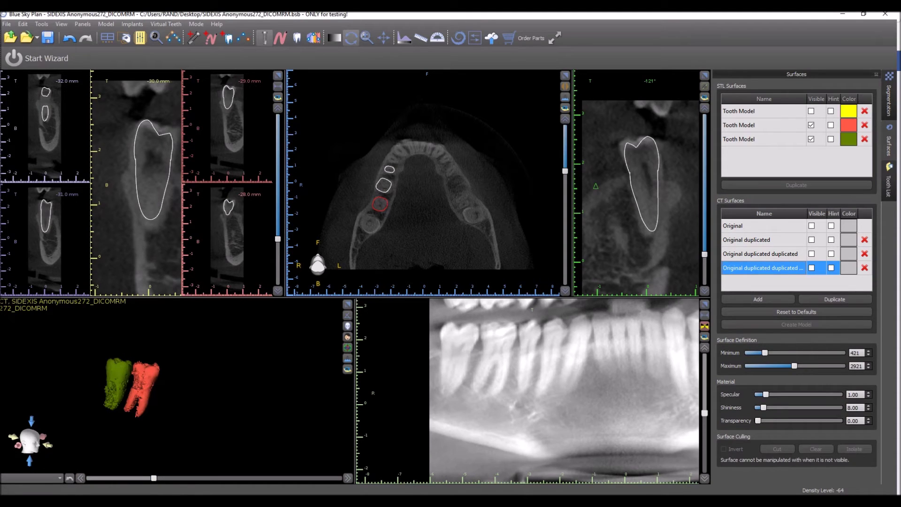
pyautogui.click(811, 111)
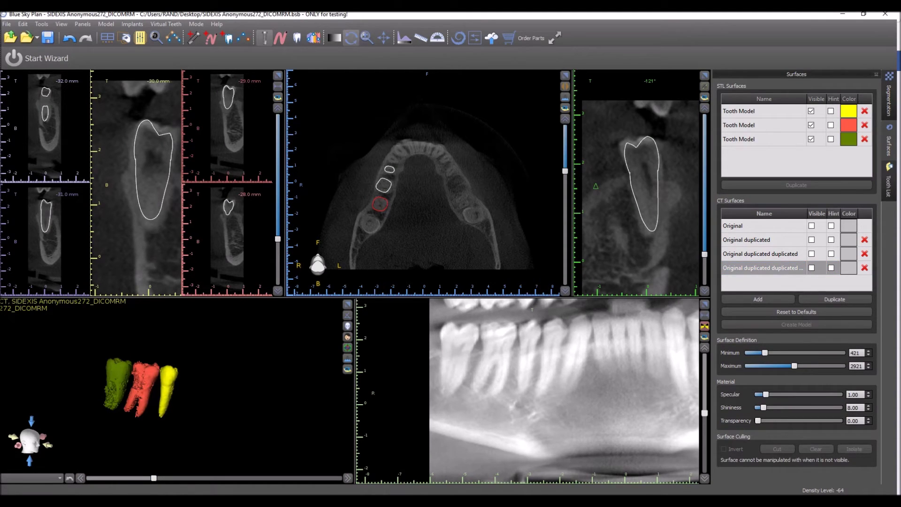
pyautogui.click(816, 99)
pyautogui.click(816, 99)
pyautogui.click(817, 99)
pyautogui.click(817, 99)
pyautogui.click(816, 99)
pyautogui.click(816, 99)
# Step: Compare the Tooth Models, the Original surface and the duplicated jaw surfaces by alternating their visibility in the 3D view
pyautogui.click(812, 268)
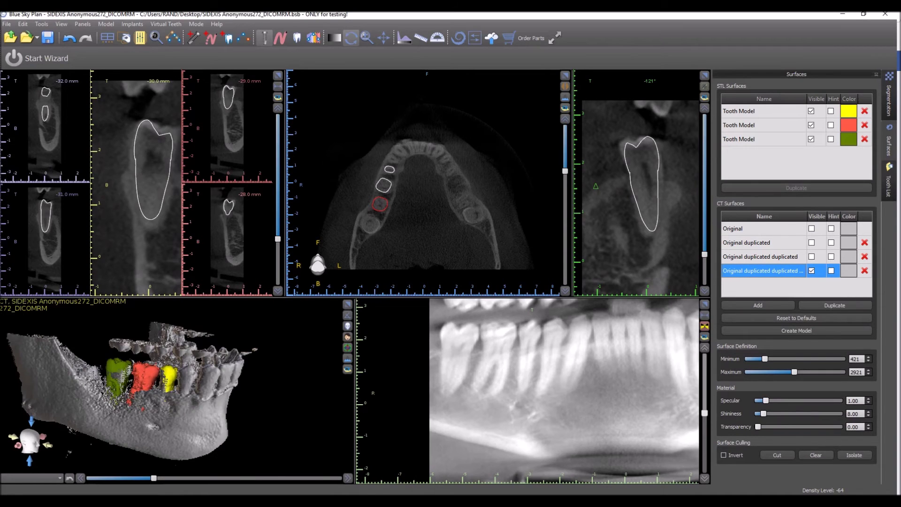
pyautogui.click(816, 99)
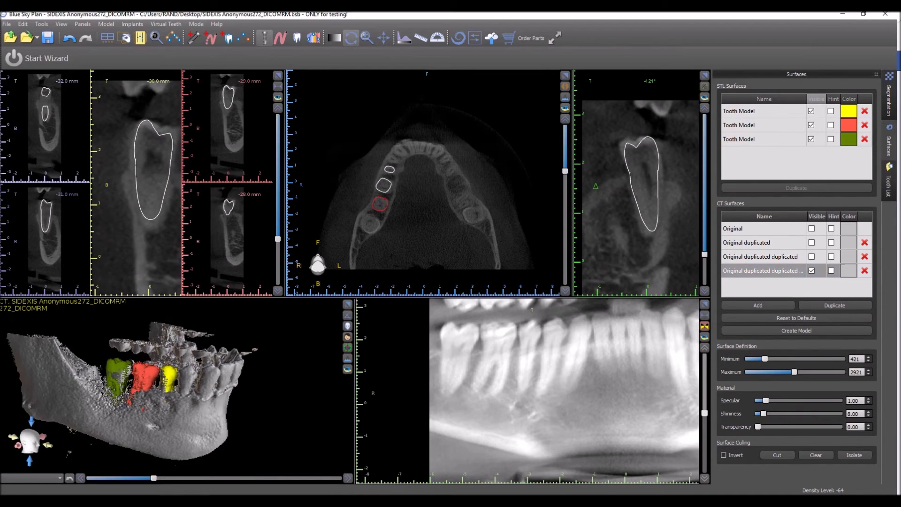
pyautogui.click(812, 228)
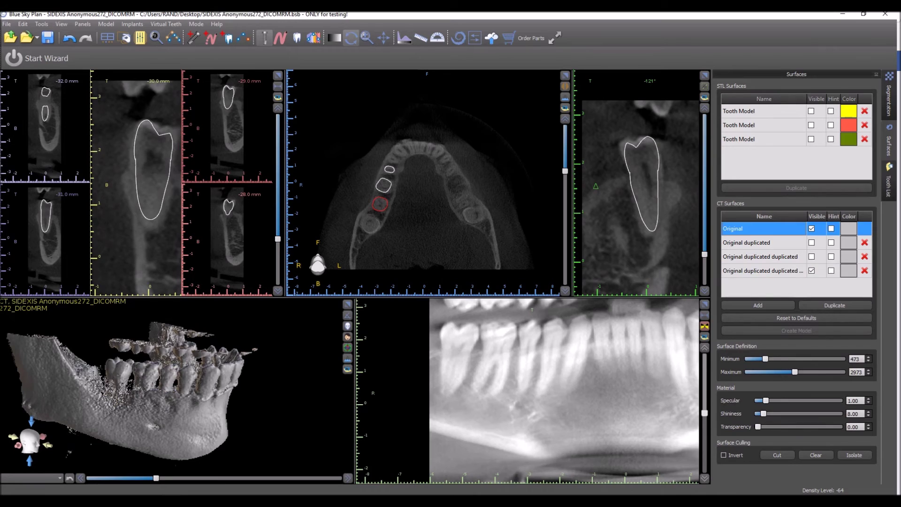
pyautogui.click(811, 256)
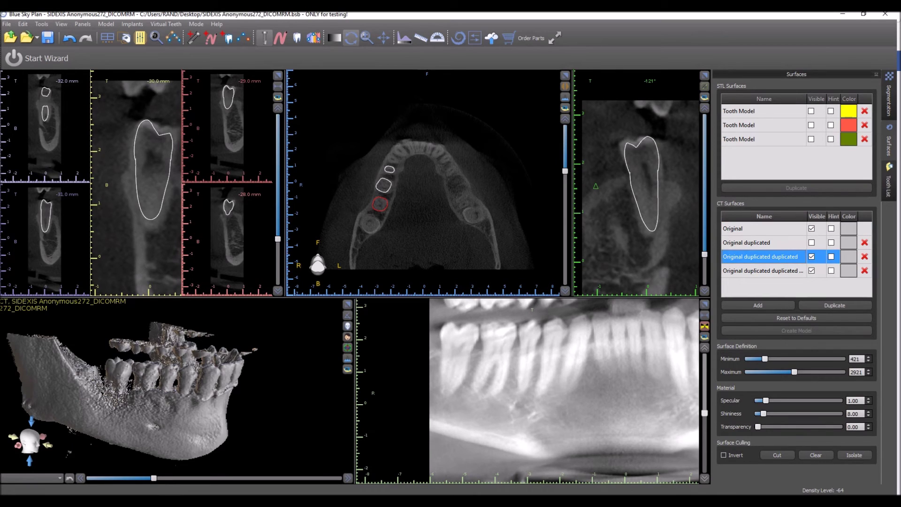
pyautogui.click(811, 242)
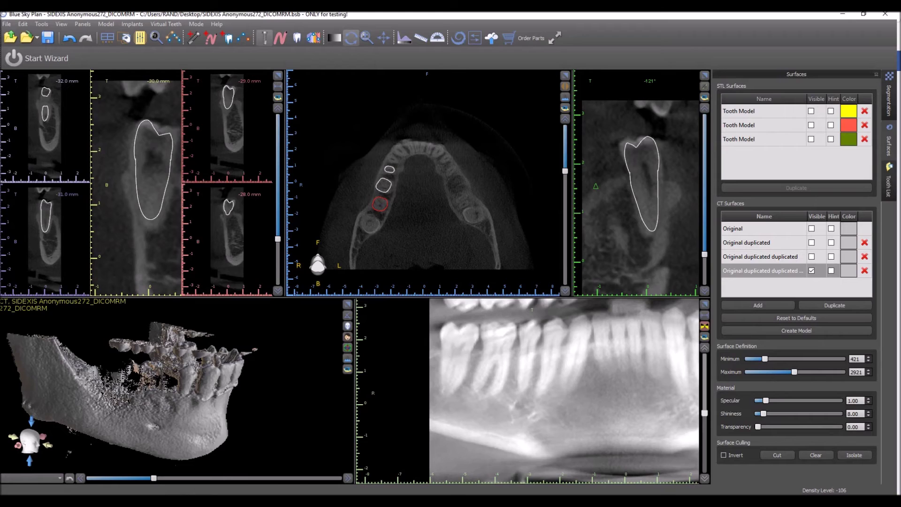
# Step: Delete the two intermediate duplicated CT surfaces, keeping Original and the last duplicate with all three teeth removed
pyautogui.click(864, 242)
pyautogui.click(864, 242)
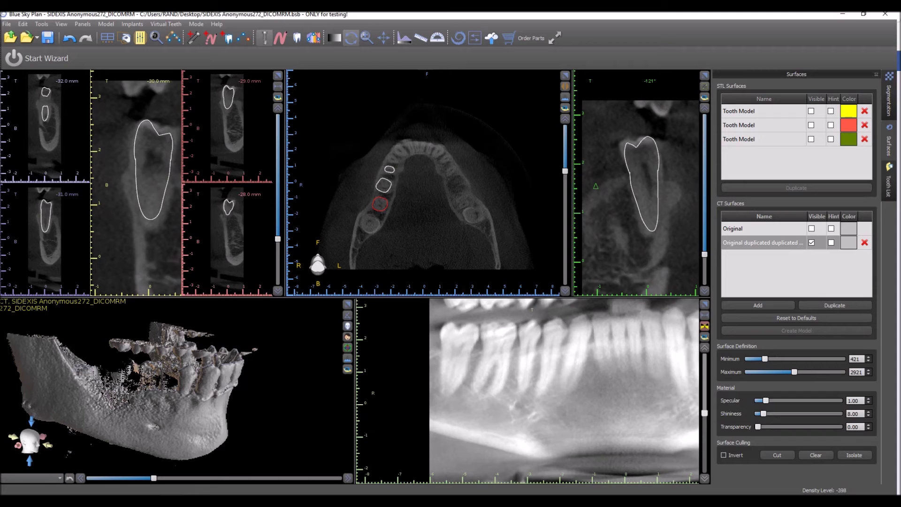
pyautogui.moveTo(153, 395); pyautogui.dragTo(142, 389)
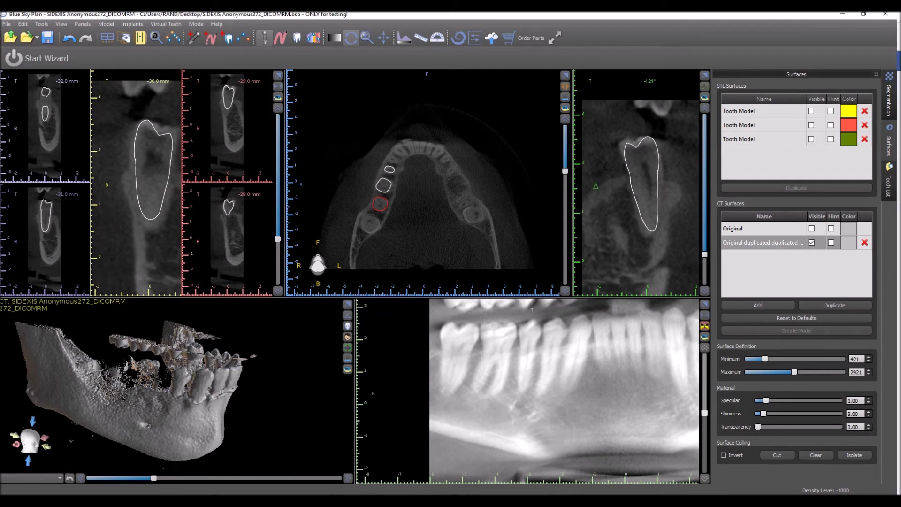
# Step: Show only the three Tooth Models, hide all CT surfaces, and export the models as STL data at Standard quality
pyautogui.click(816, 98)
pyautogui.click(816, 216)
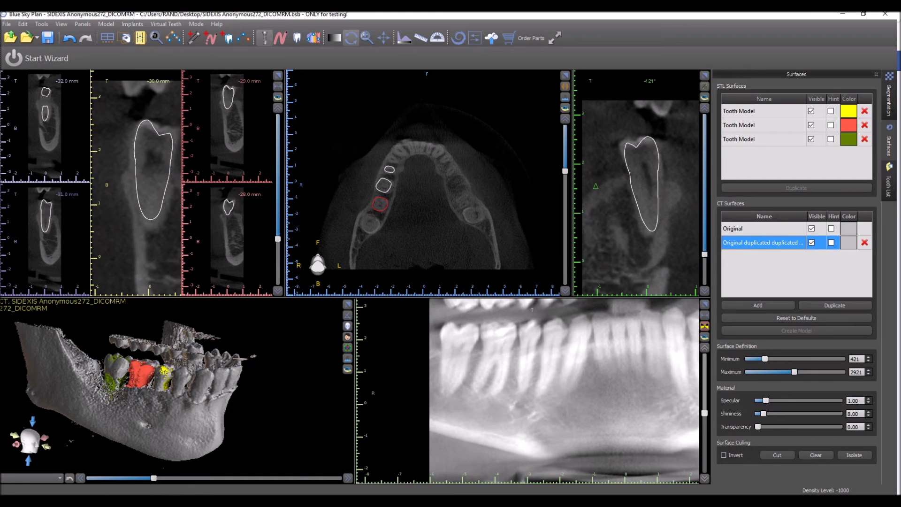
pyautogui.click(817, 216)
pyautogui.click(7, 24)
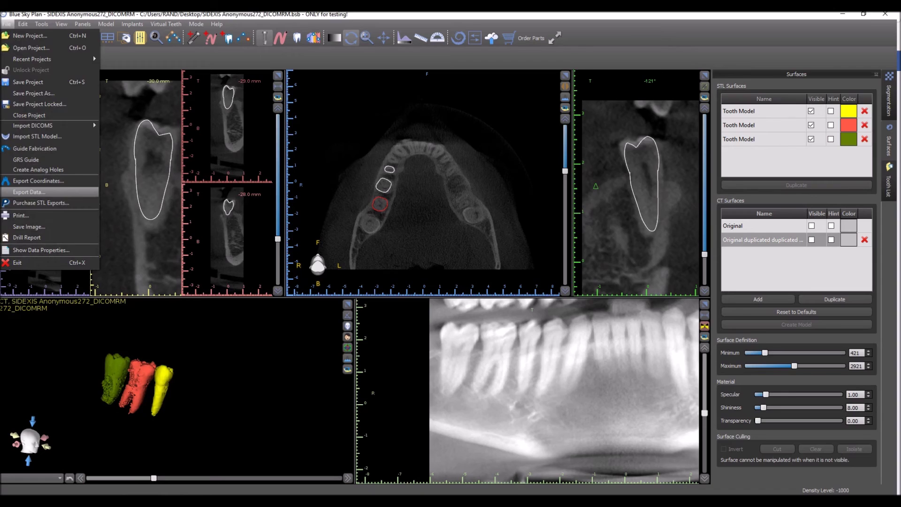
pyautogui.click(29, 191)
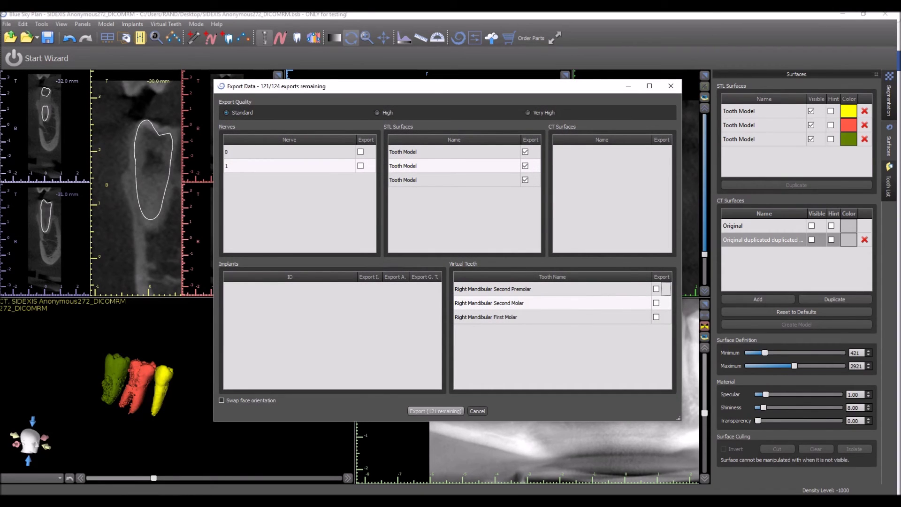
pyautogui.click(436, 411)
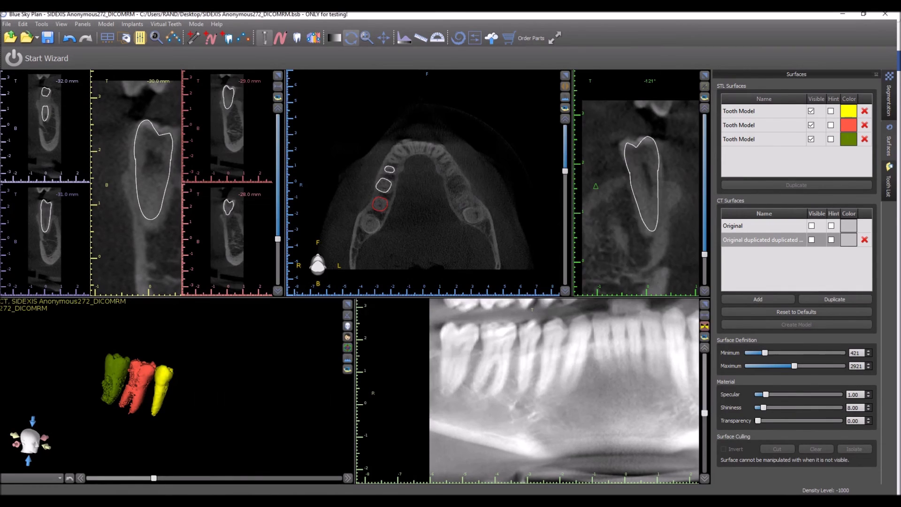
# Step: Import teeth.stl from the Desktop as an STL model and skip the point-based alignment
pyautogui.click(6, 24)
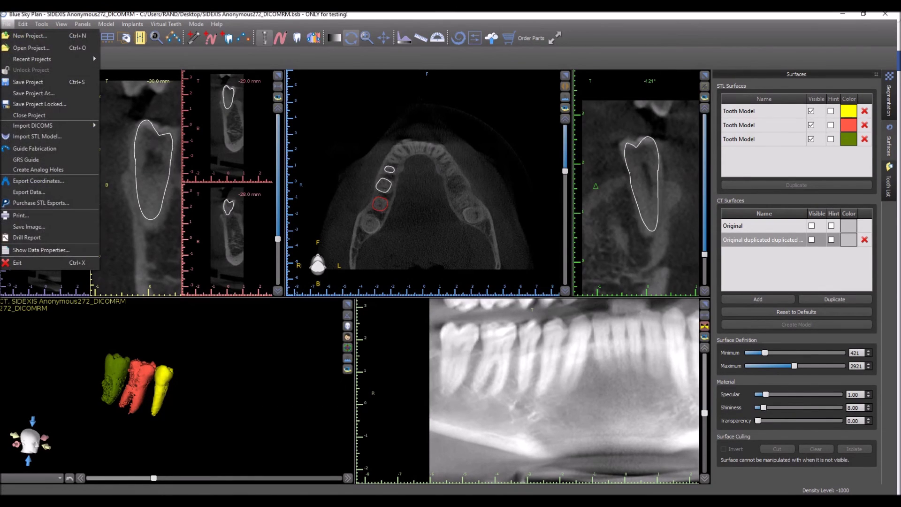
pyautogui.click(33, 136)
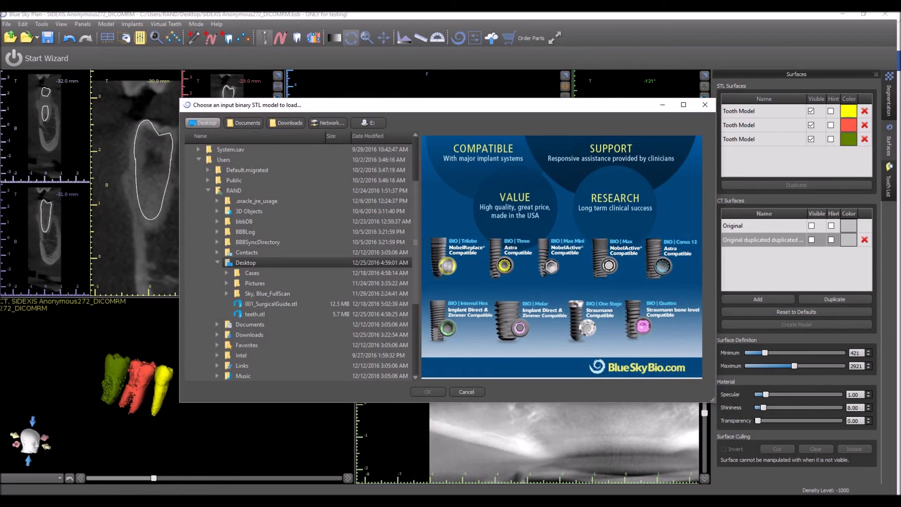
pyautogui.click(255, 314)
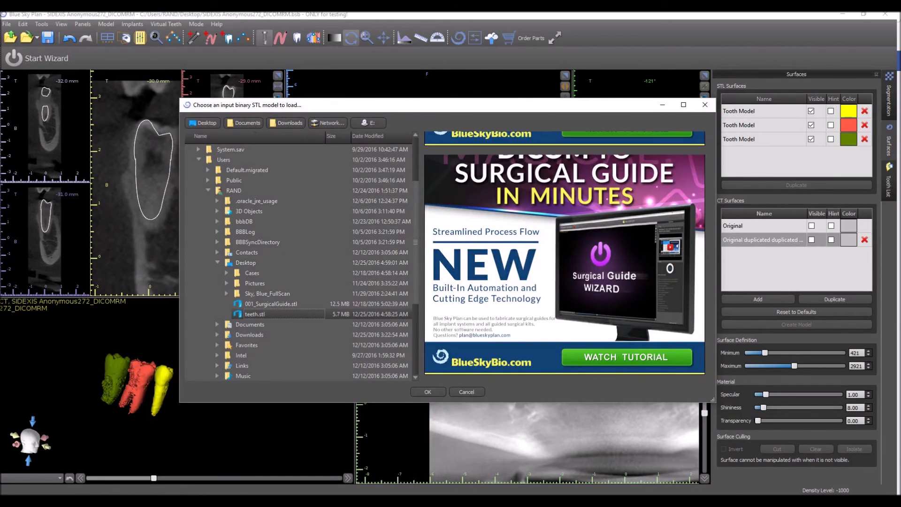
pyautogui.click(427, 391)
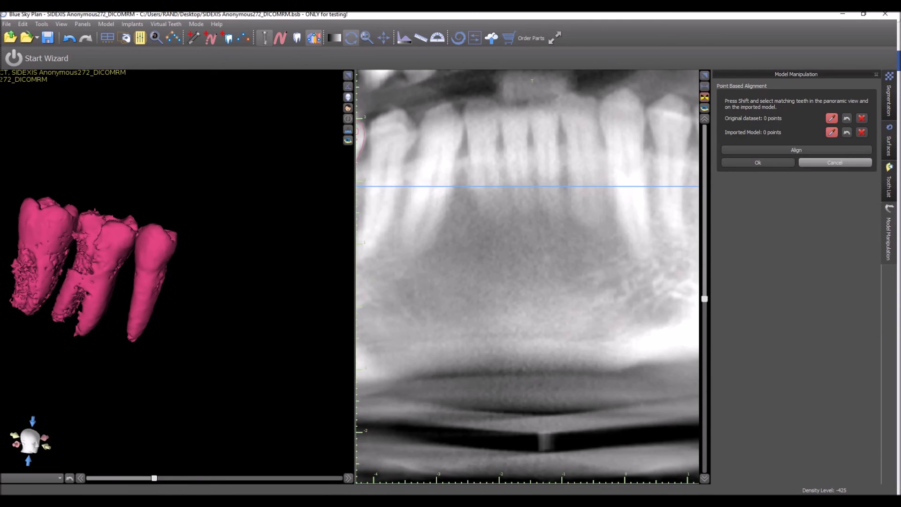
pyautogui.click(835, 163)
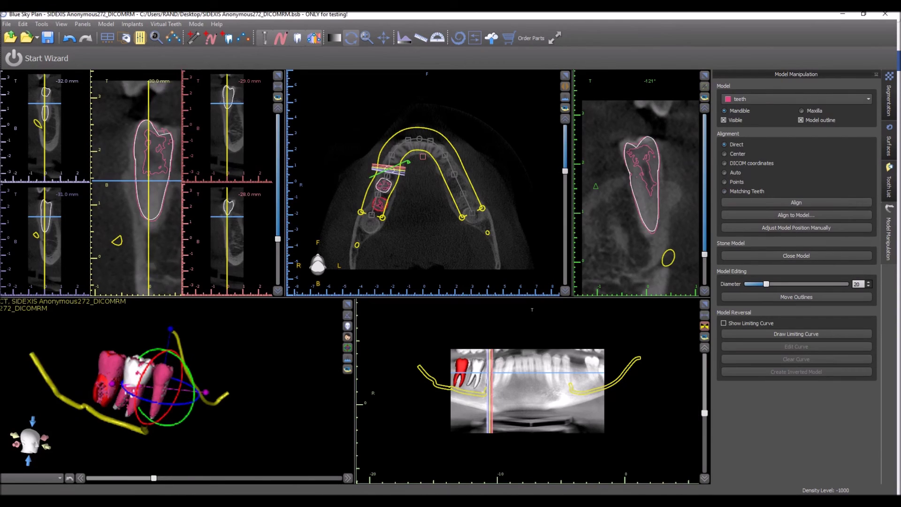
pyautogui.scroll(-2, 127, 385)
pyautogui.moveTo(141, 385)
pyautogui.mouseDown()
pyautogui.moveTo(94, 384)
pyautogui.moveTo(141, 385)
pyautogui.mouseUp()
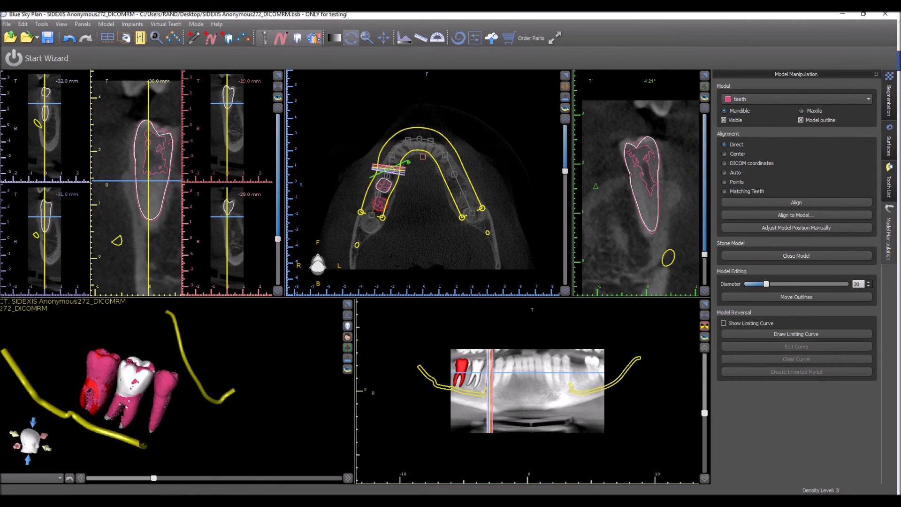
# Step: Show the imported teeth model together with the duplicated jaw surface in the 3D view
pyautogui.click(889, 140)
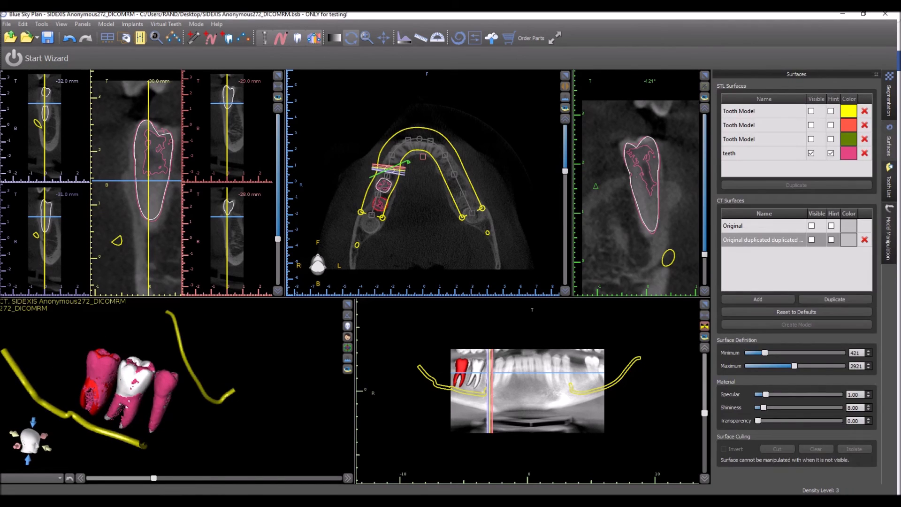
pyautogui.click(811, 153)
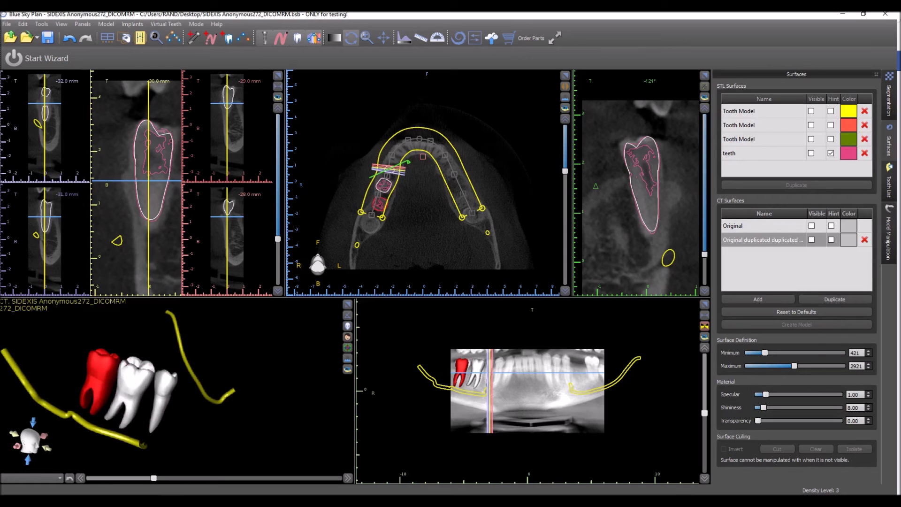
pyautogui.click(811, 153)
pyautogui.click(811, 153)
pyautogui.click(811, 153)
pyautogui.click(811, 139)
pyautogui.click(811, 138)
pyautogui.click(811, 239)
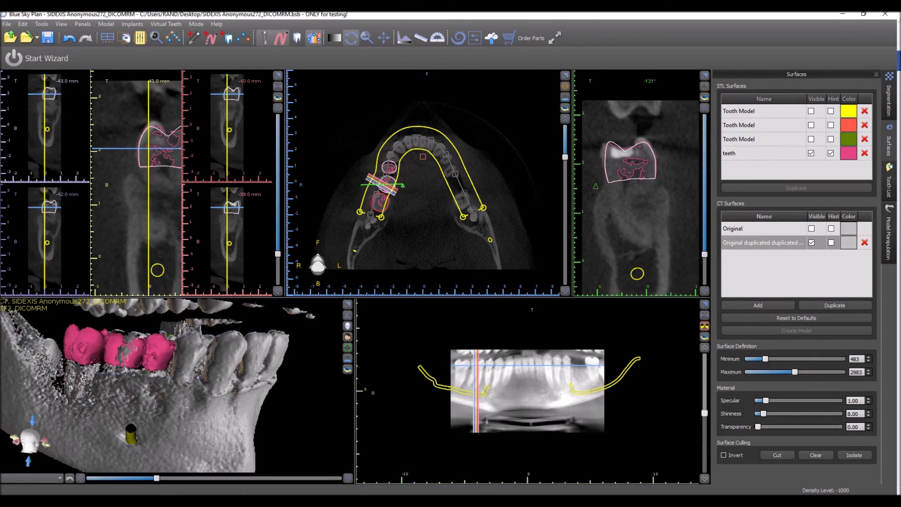
pyautogui.scroll(2, 174, 385)
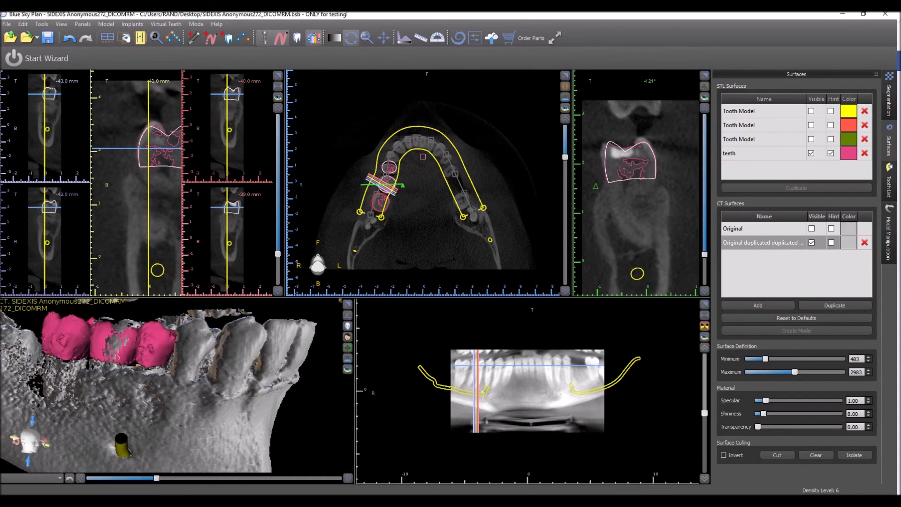
# Step: Switch the imported teeth model off and on against the jaw surface, leaving it hidden
pyautogui.click(811, 153)
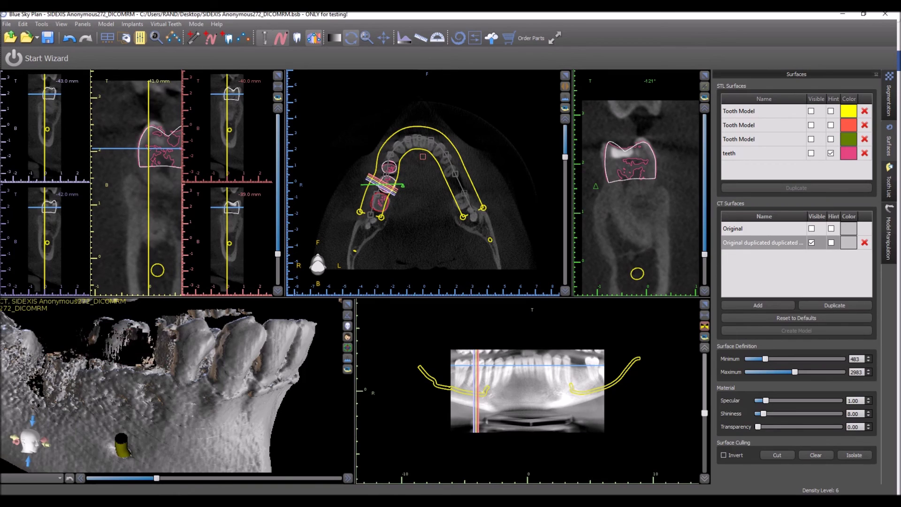
pyautogui.click(811, 153)
pyautogui.click(812, 153)
# Step: Show the Original CT surface in place of the duplicated one for comparison, and restore the duplicated surface
pyautogui.click(811, 242)
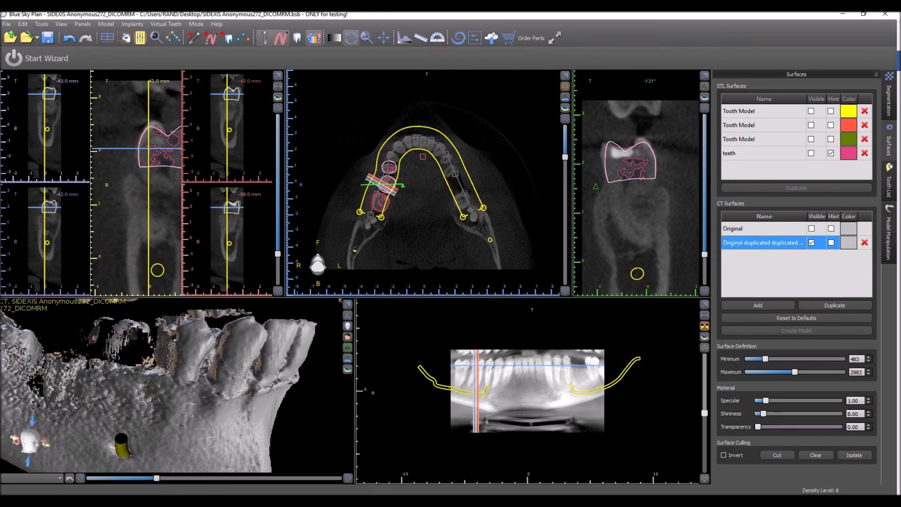
pyautogui.click(812, 226)
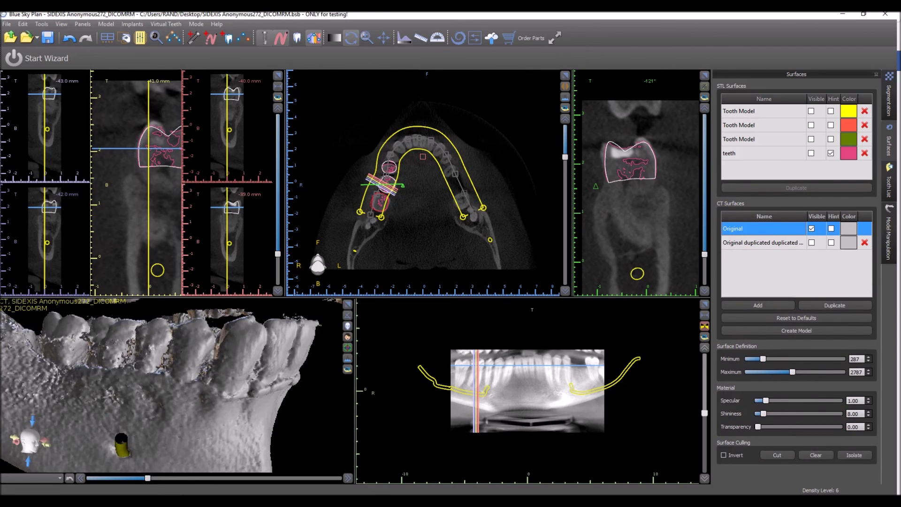
pyautogui.click(812, 229)
pyautogui.click(811, 239)
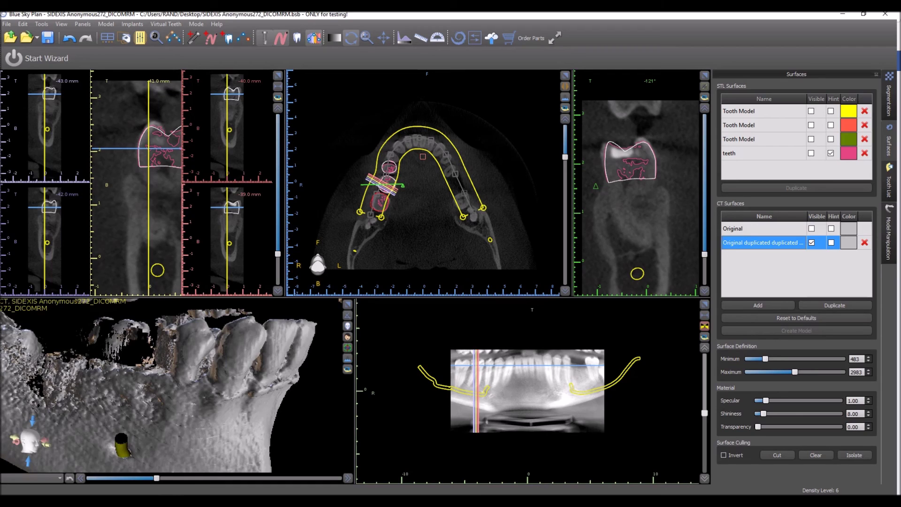
# Step: Overlay the imported teeth, virtual teeth and individual Tooth Models on the jaw in turn, hide each again, and open the segmentation options
pyautogui.click(811, 153)
pyautogui.click(811, 153)
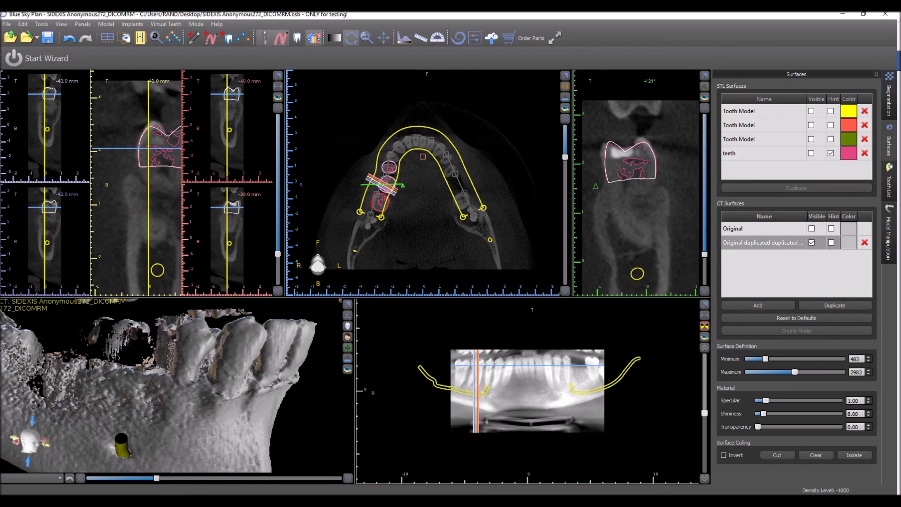
pyautogui.click(297, 37)
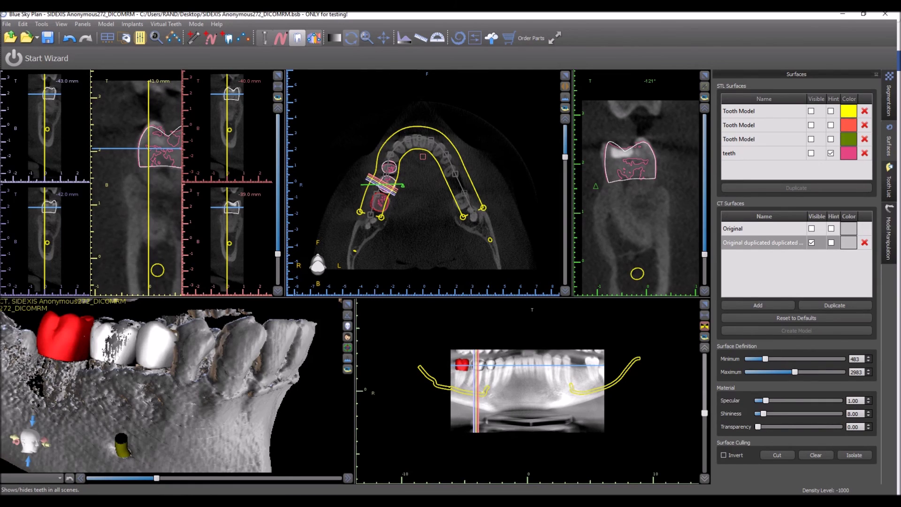
pyautogui.click(297, 37)
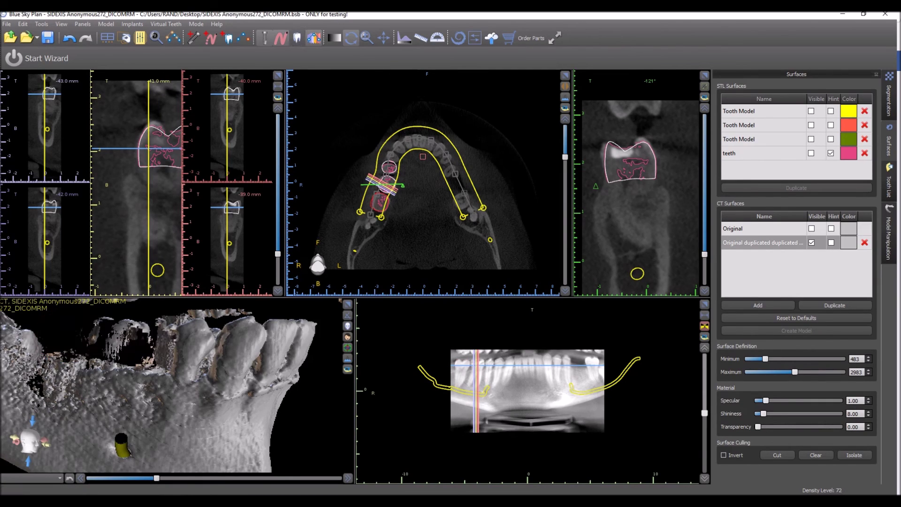
pyautogui.click(811, 139)
pyautogui.click(811, 139)
pyautogui.click(811, 124)
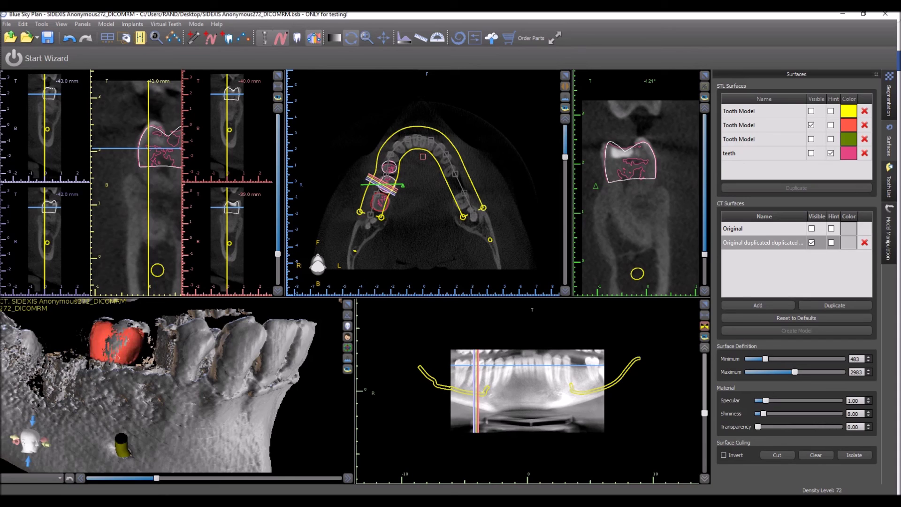
pyautogui.click(812, 125)
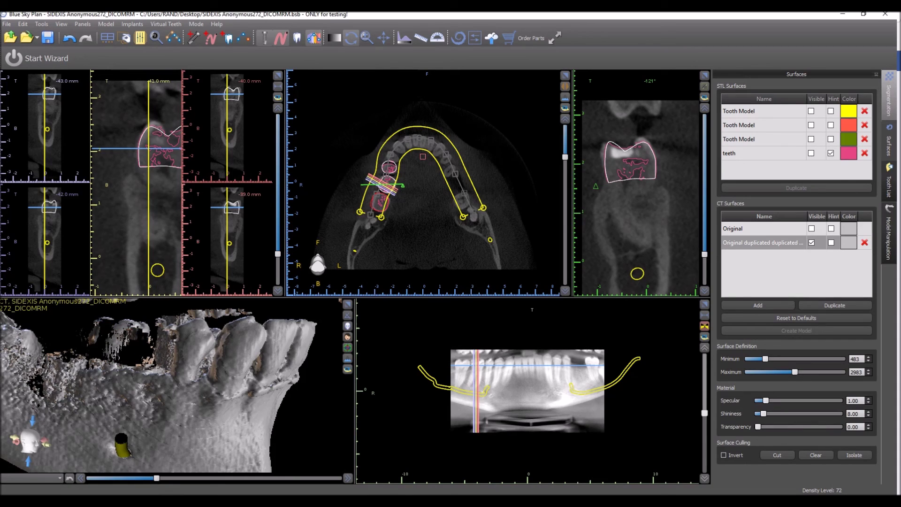
pyautogui.click(889, 98)
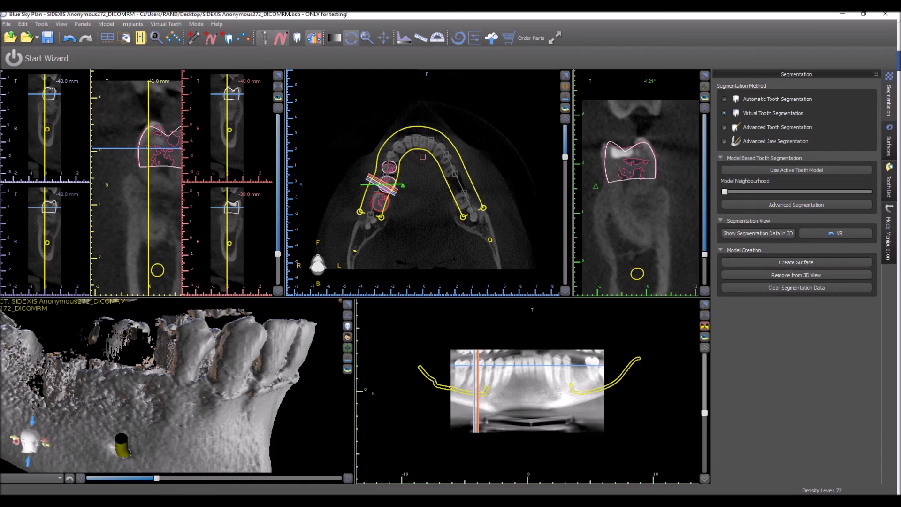